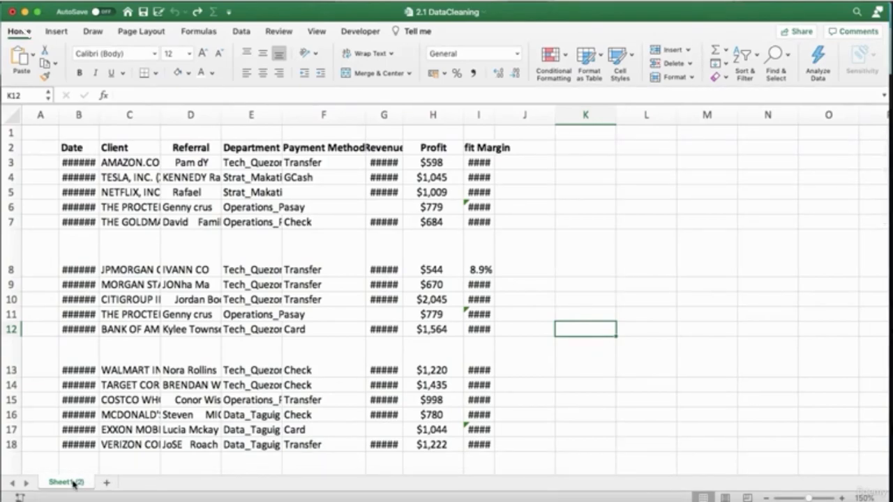
Create a copy of the Sheet1 (2) worksheet and place it after the original.
right_click(74, 484)
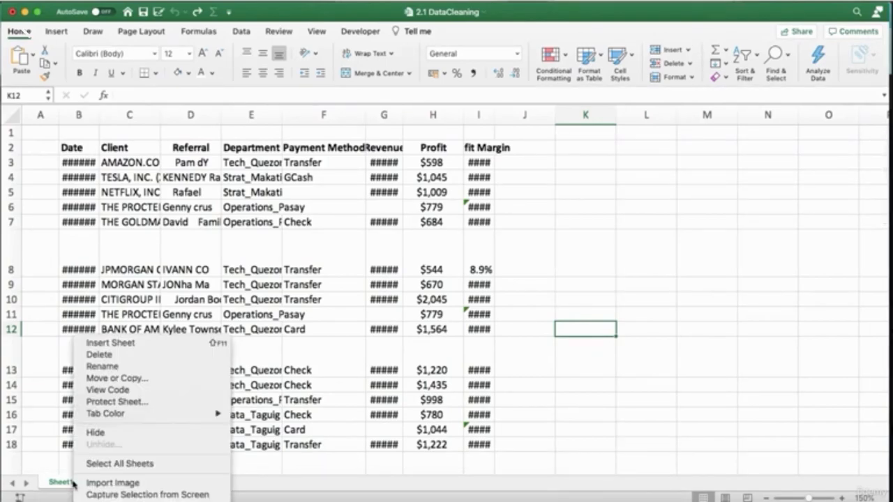
left_click(101, 379)
left_click(82, 448)
left_click(123, 466)
left_click(119, 483)
left_click_drag(122, 484, 53, 485)
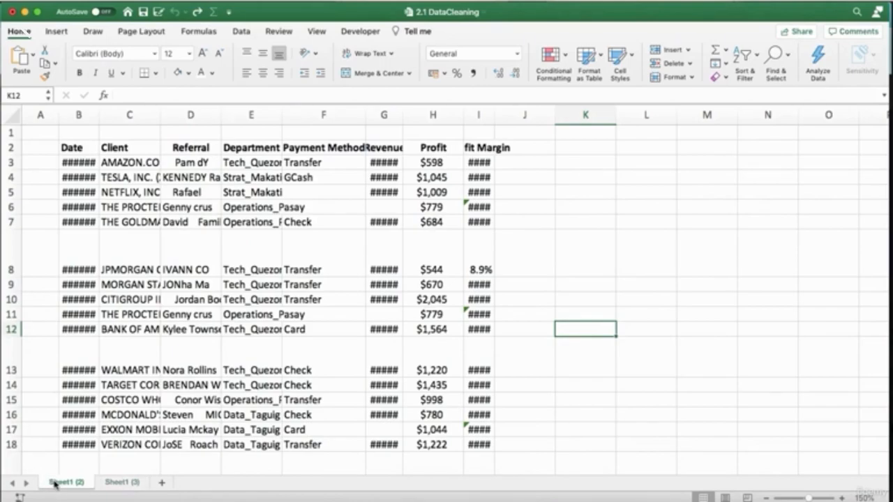
Rename the original worksheet as Raw Data and switch to the copied worksheet.
right_click(54, 484)
left_click(81, 367)
type("Raw Data")
key("Return")
left_click(120, 485)
left_click(69, 484)
left_click(117, 483)
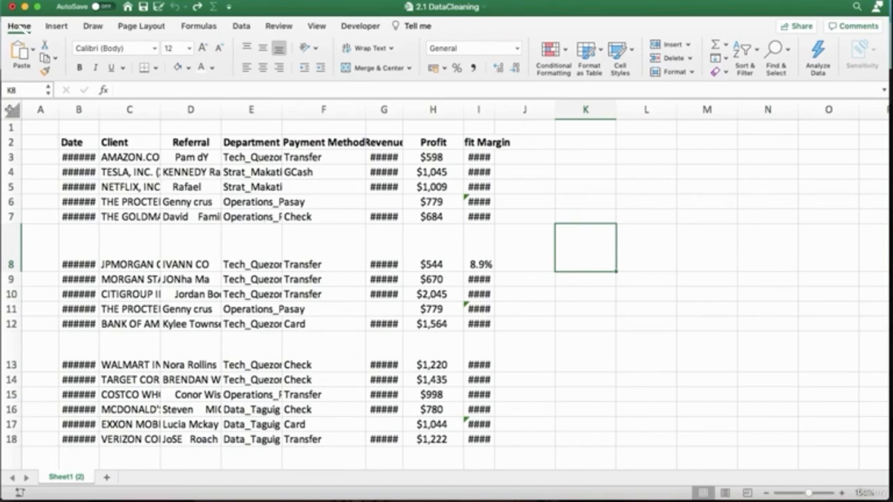
Autofit all column widths and row heights across the whole worksheet.
left_click(11, 110)
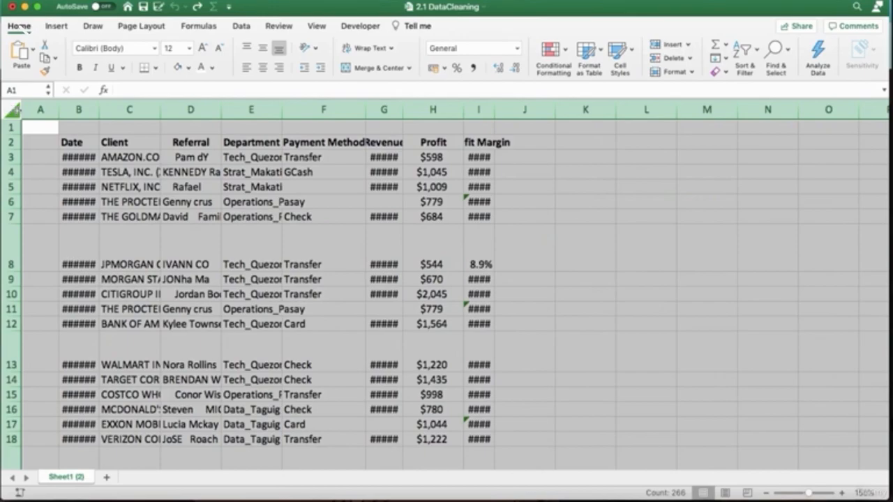
double_click(99, 109)
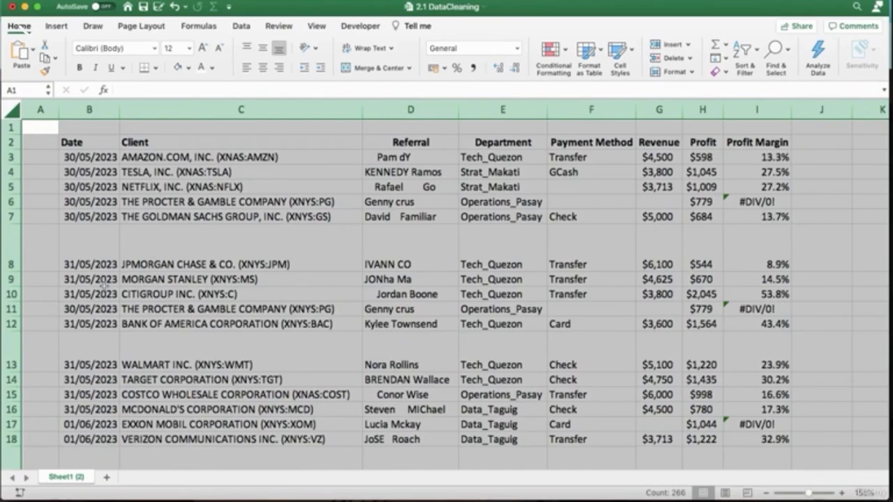
double_click(11, 271)
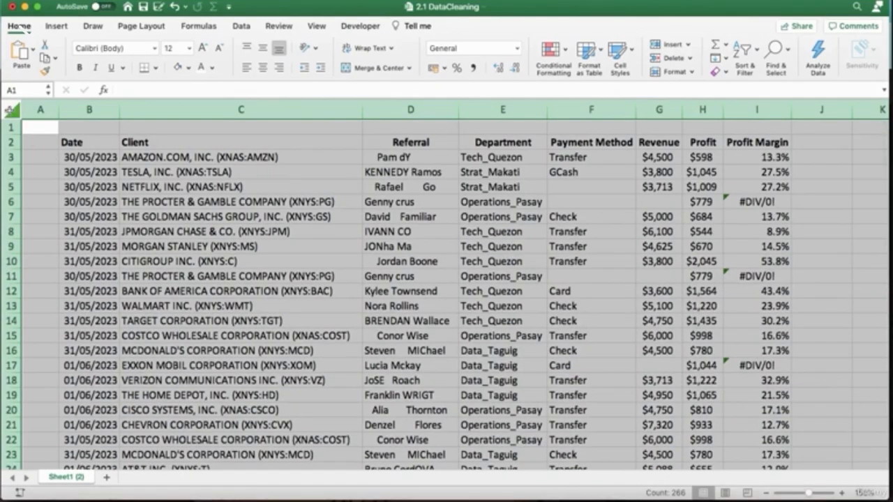
left_click(270, 183)
left_click(325, 147)
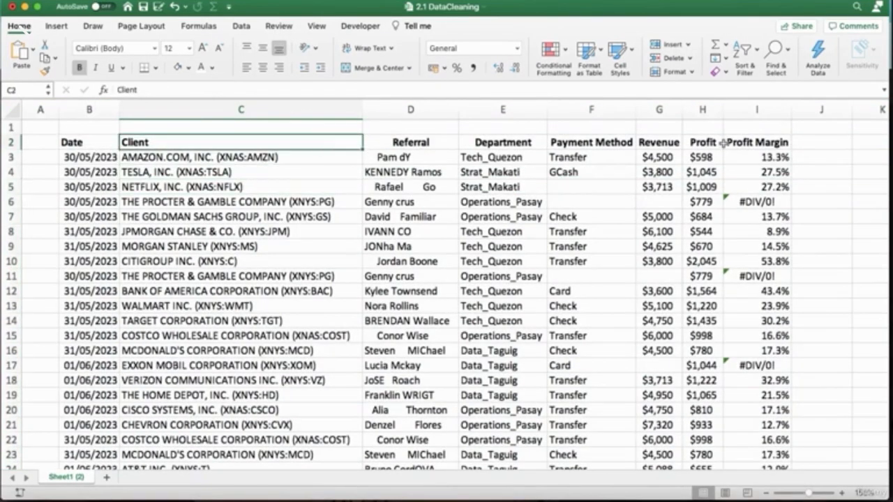
left_click(841, 187)
left_click(833, 219)
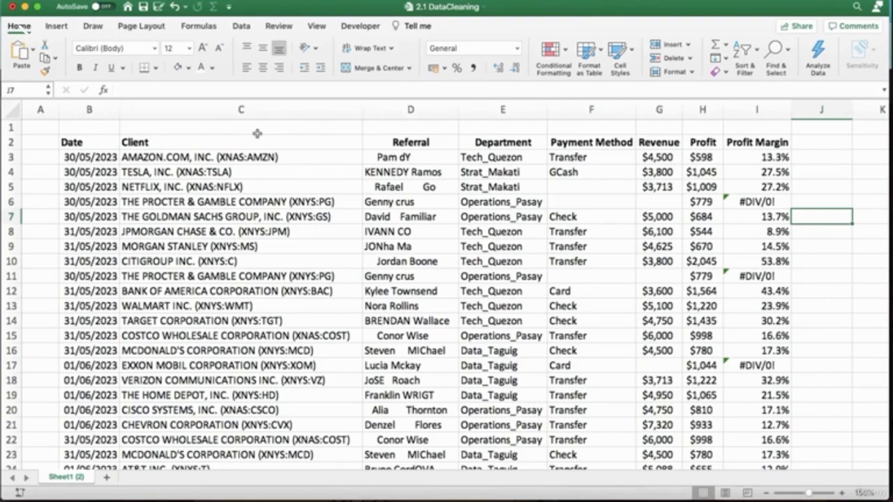
Look through the data table and examine the parenthesised ticker codes in the Client column.
scroll(155, 218, "down", 10)
scroll(156, 218, "up", 10)
scroll(58, 270, "down", 3)
scroll(57, 271, "down", 3)
scroll(140, 209, "up", 5)
left_click(288, 158)
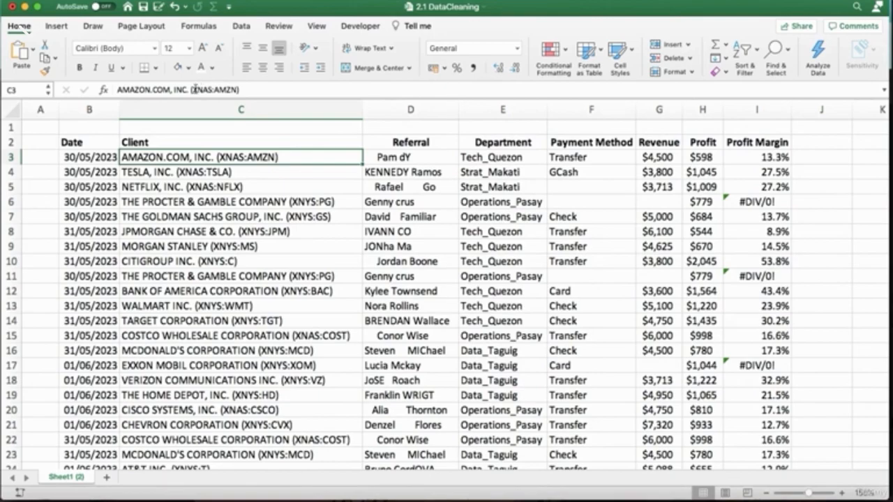
left_click(255, 172)
left_click(256, 186)
left_click(282, 158)
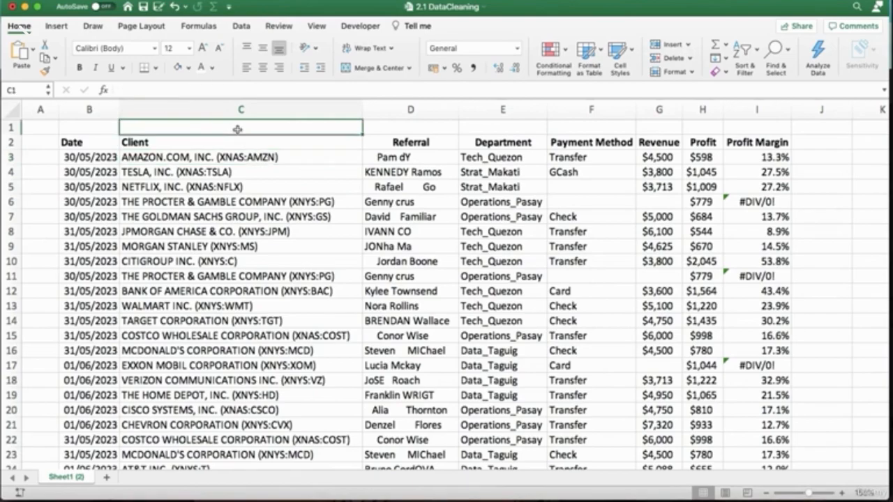
left_click(230, 171)
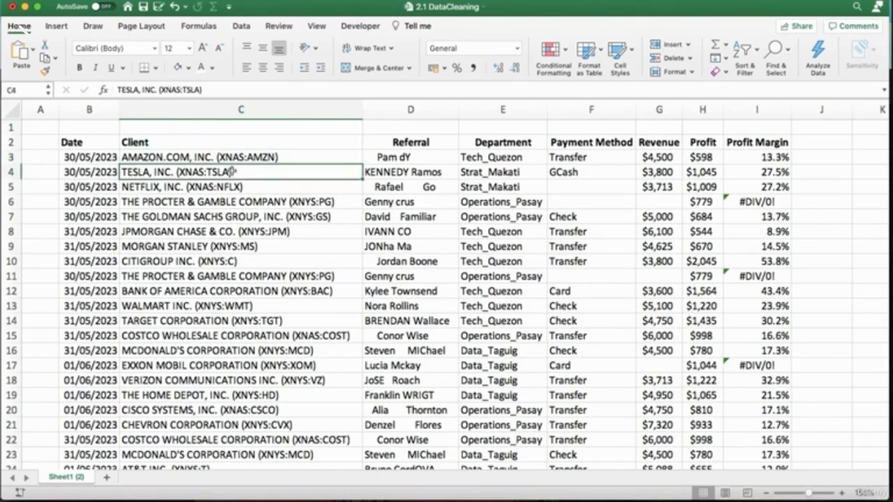
left_click(233, 126)
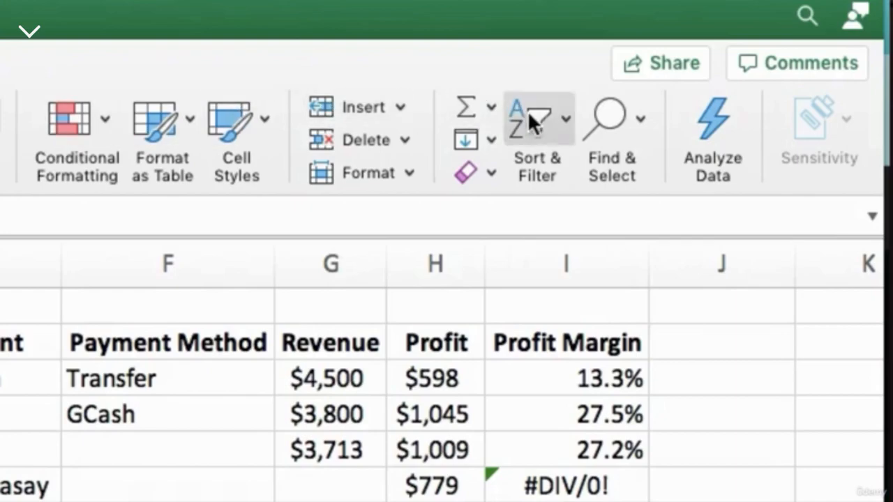
Remove the parenthesised codes from the client names by replacing all matches of (*) with nothing.
left_click(631, 125)
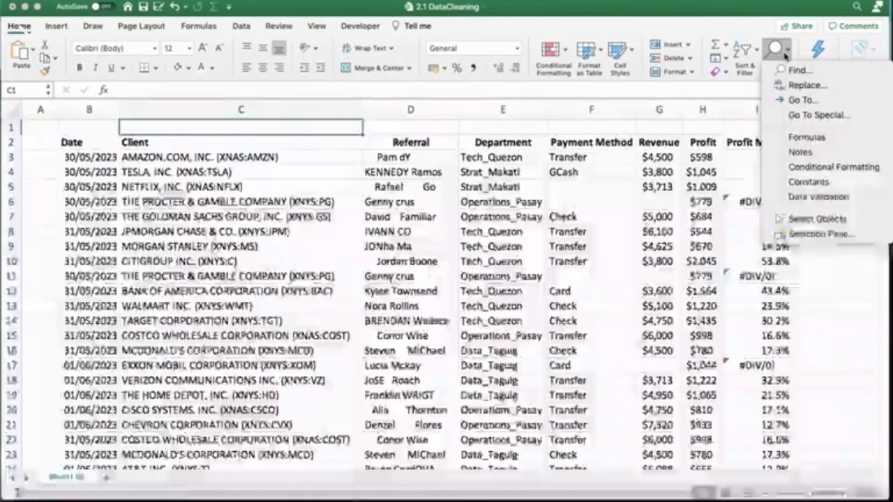
left_click(798, 70)
left_click_drag(524, 87, 593, 136)
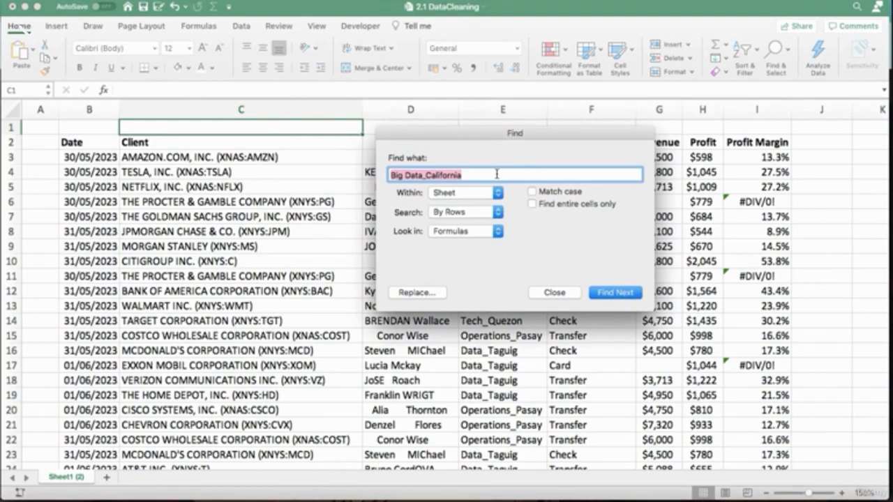
type("(")
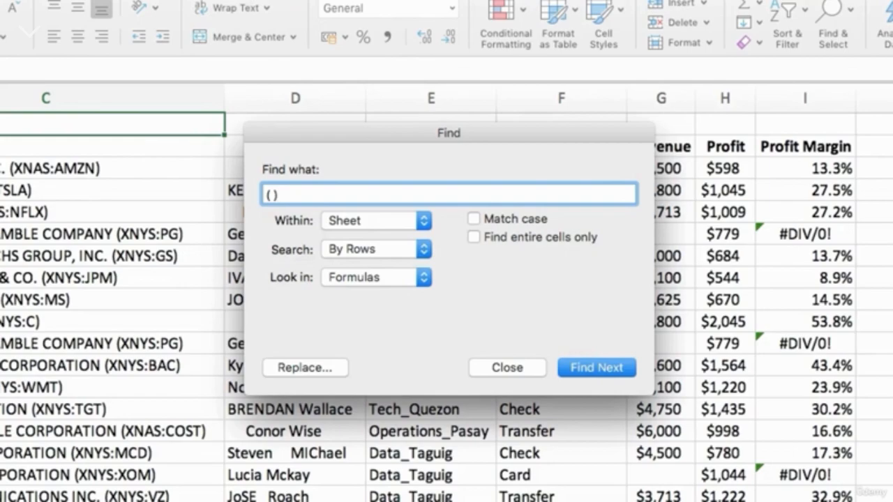
key("BackSpace")
type("*")
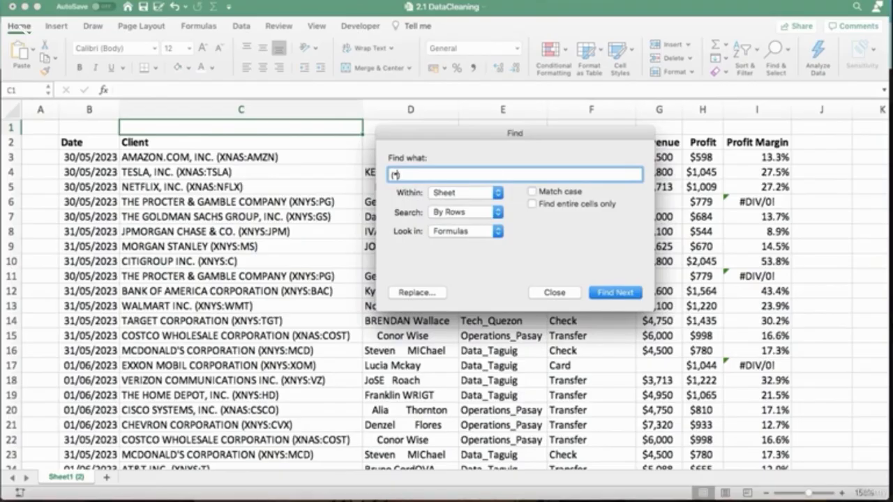
left_click(438, 294)
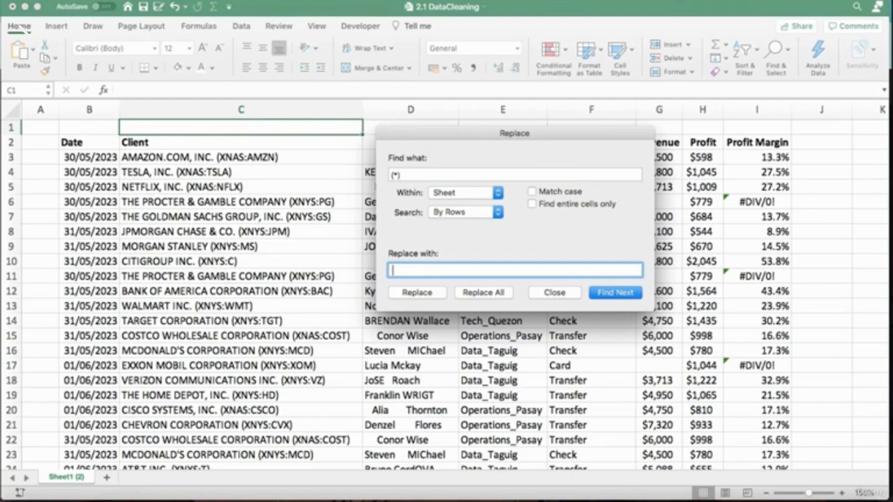
left_click(466, 296)
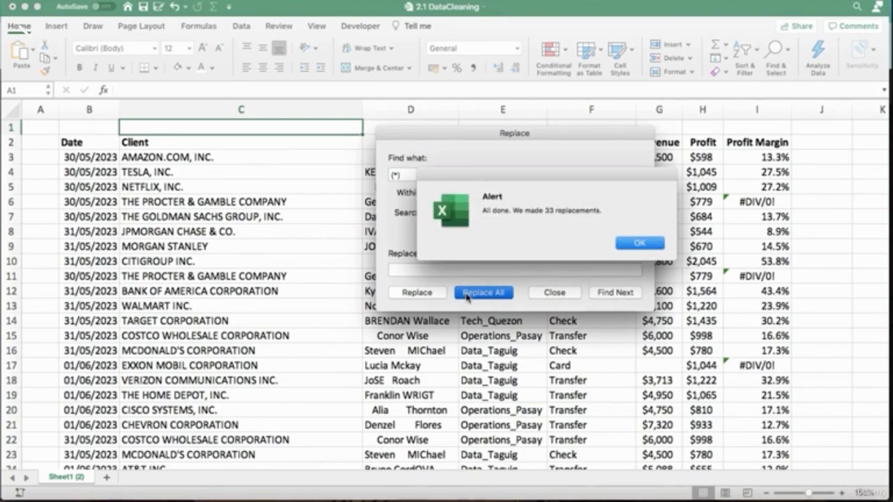
left_click(627, 243)
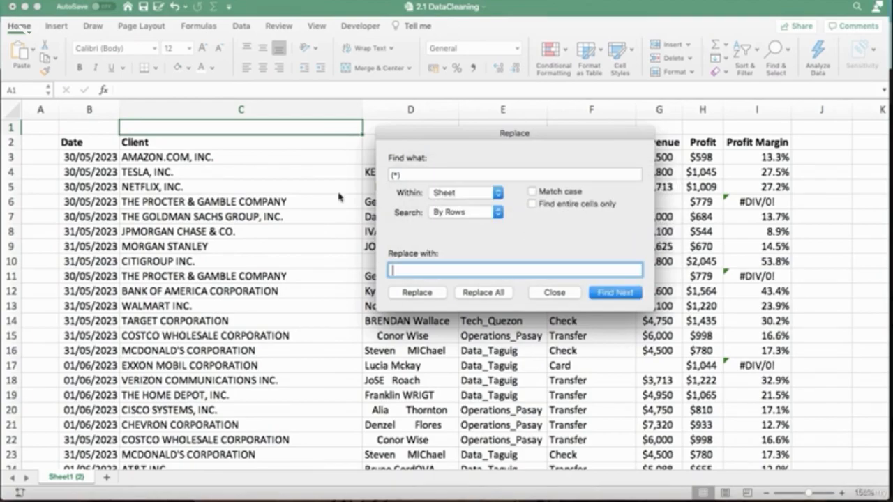
left_click(545, 293)
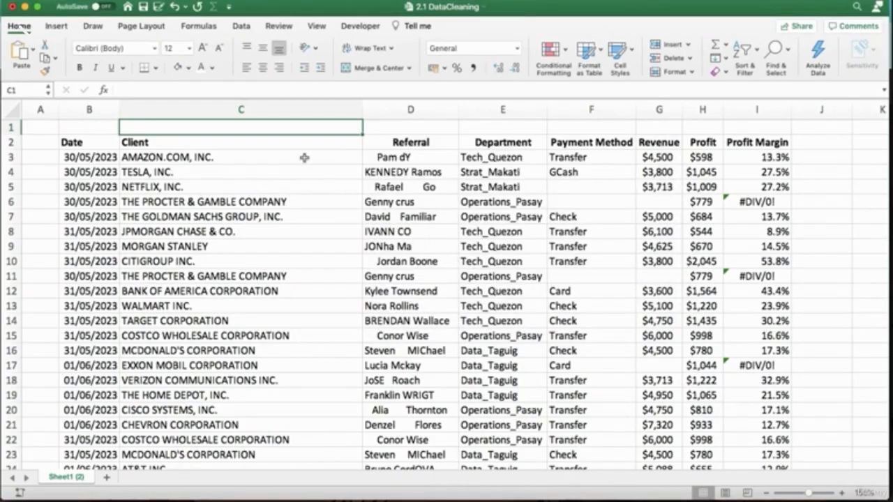
Check the entries down the Client column for leftover ticker codes.
left_click(280, 157)
left_click(256, 173)
left_click(250, 188)
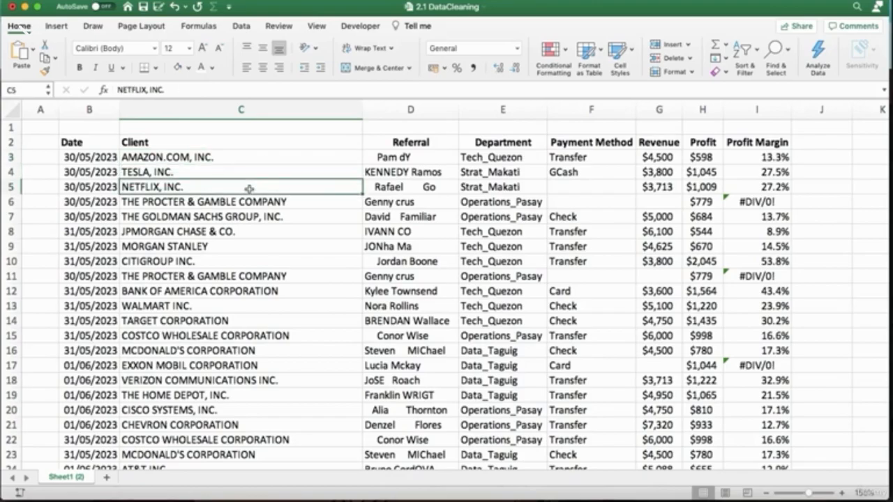
left_click(259, 204)
left_click(249, 217)
left_click(245, 231)
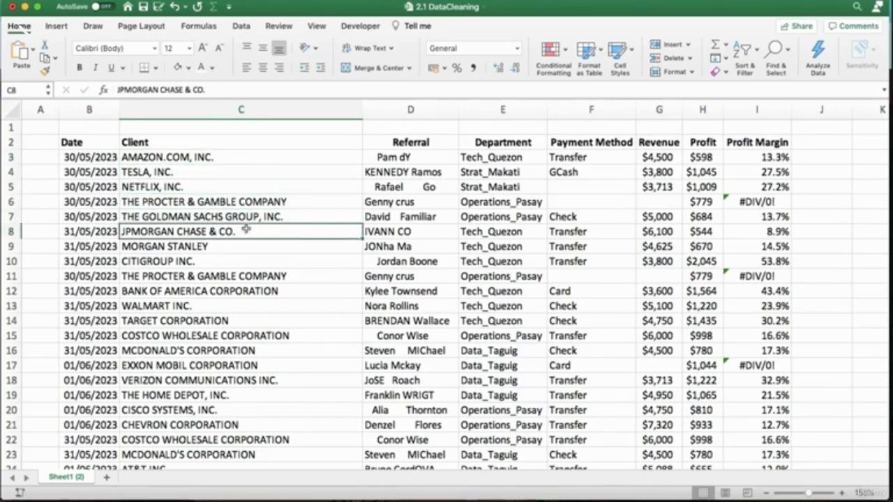
scroll(246, 229, "down", 6)
scroll(246, 229, "up", 6)
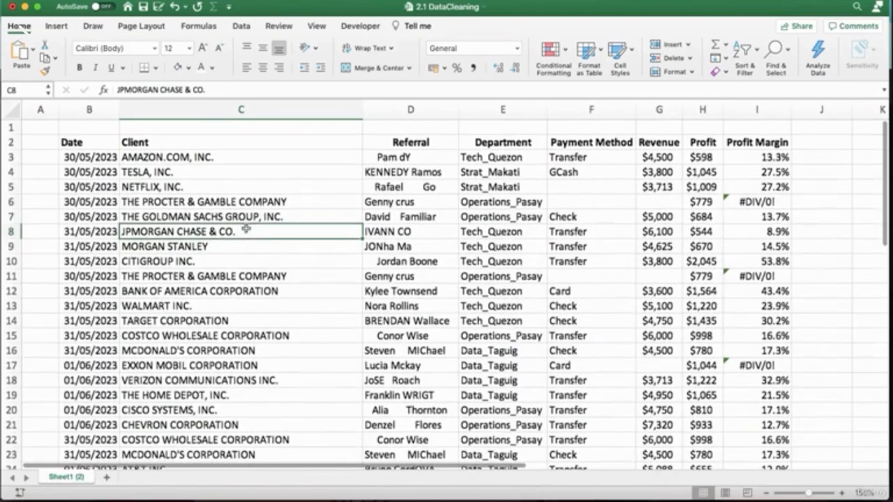
left_click(243, 127)
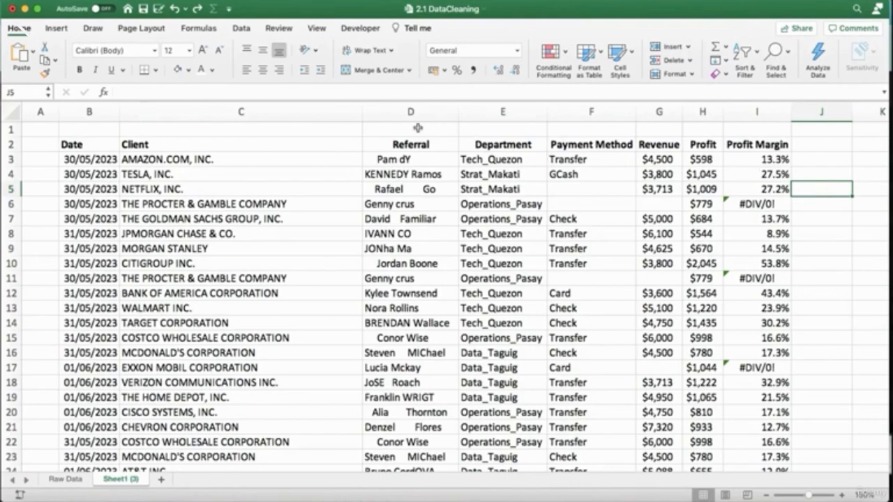
Examine the entries in the Referral column for irregular spacing and capitalisation.
left_click(377, 160)
left_click(378, 183)
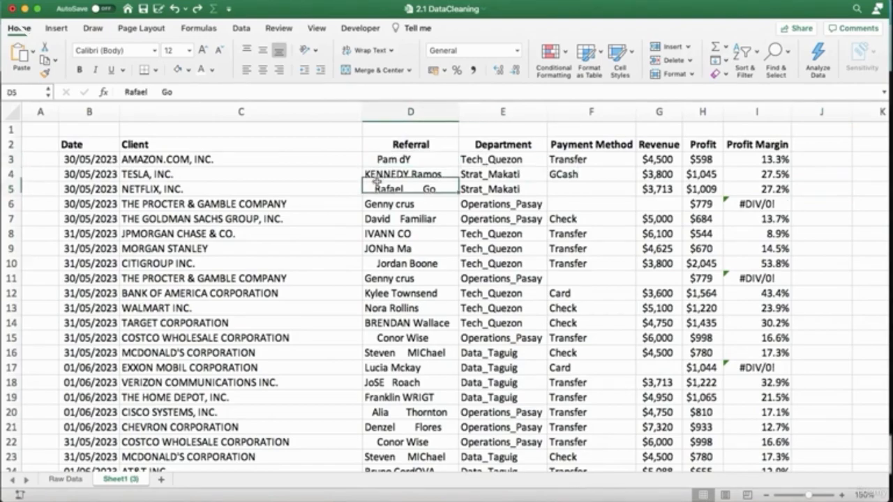
left_click(377, 174)
left_click(378, 203)
left_click(378, 219)
left_click(379, 234)
left_click(403, 248)
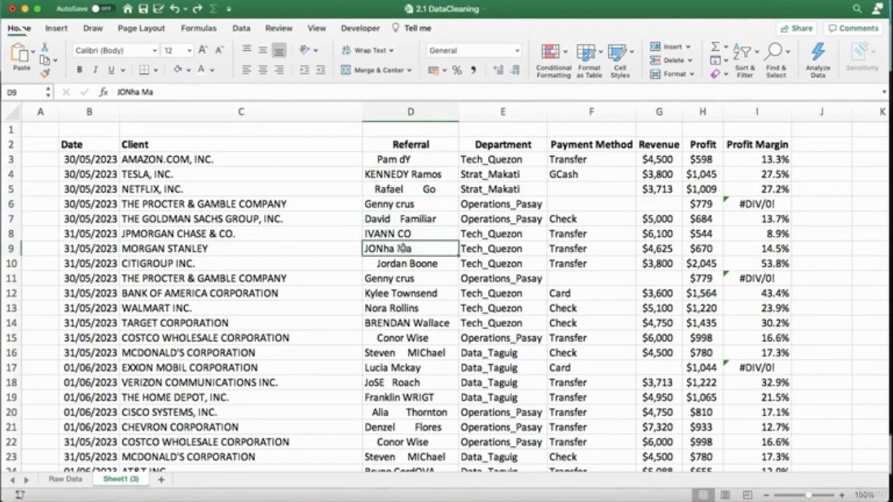
left_click(402, 263)
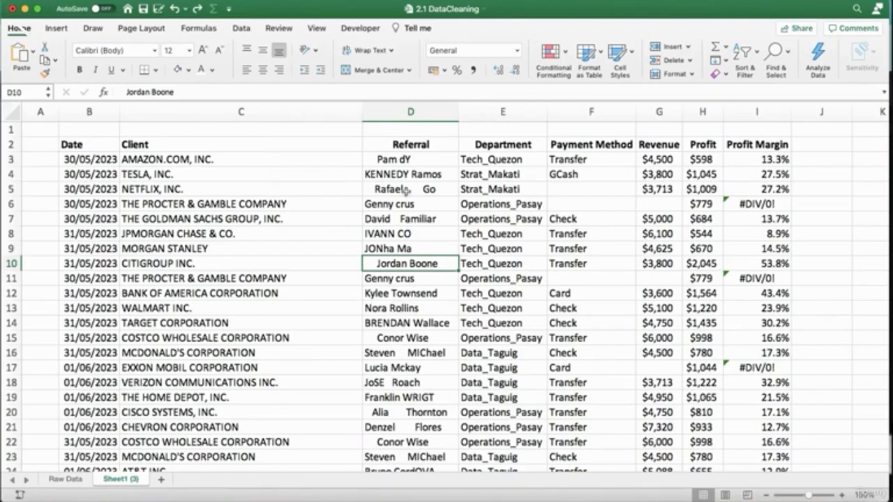
left_click(400, 111)
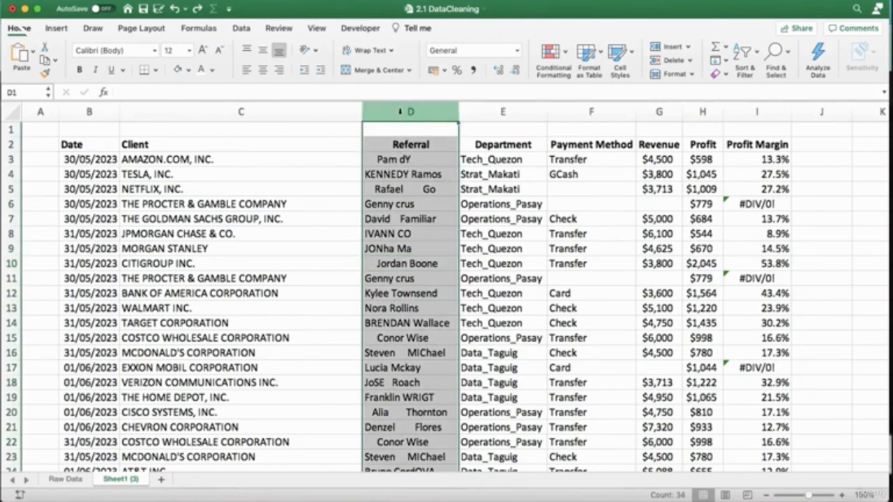
key("super+shift+plus")
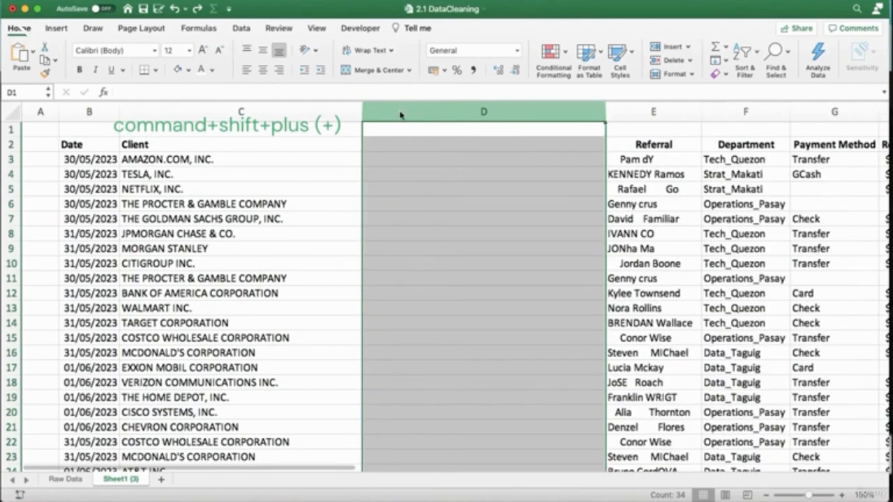
key("super+z")
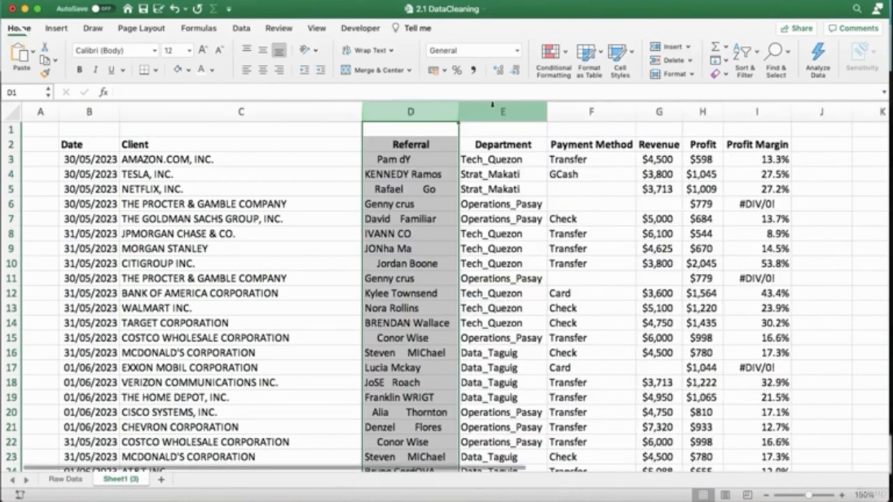
Insert a blank column before the Department column and enter the heading Referral in cell E2.
left_click(494, 108)
key("super+shift+plus")
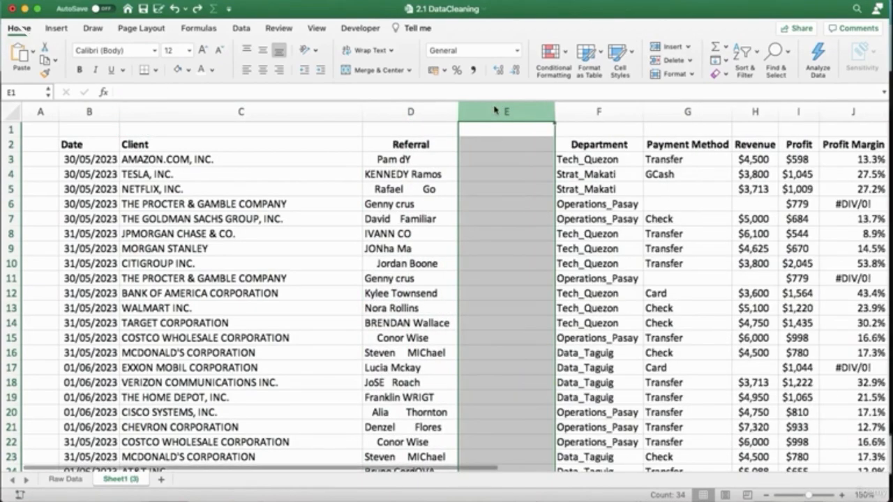
left_click(490, 145)
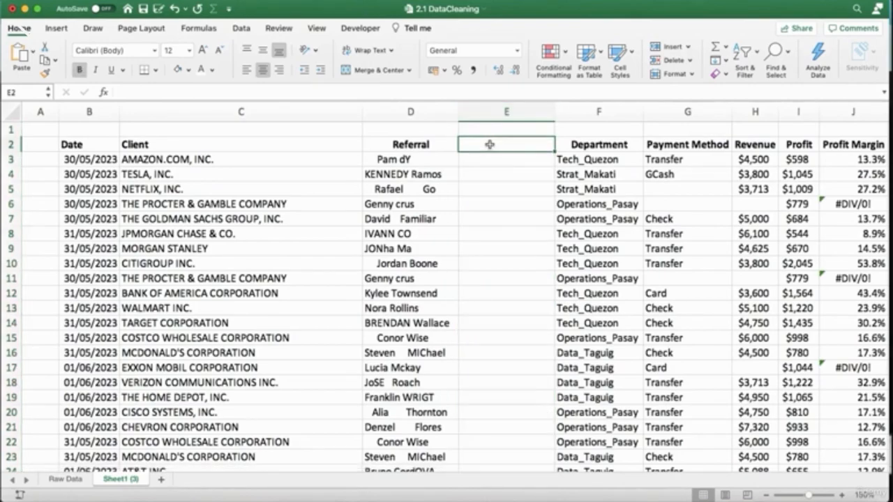
type("Referral")
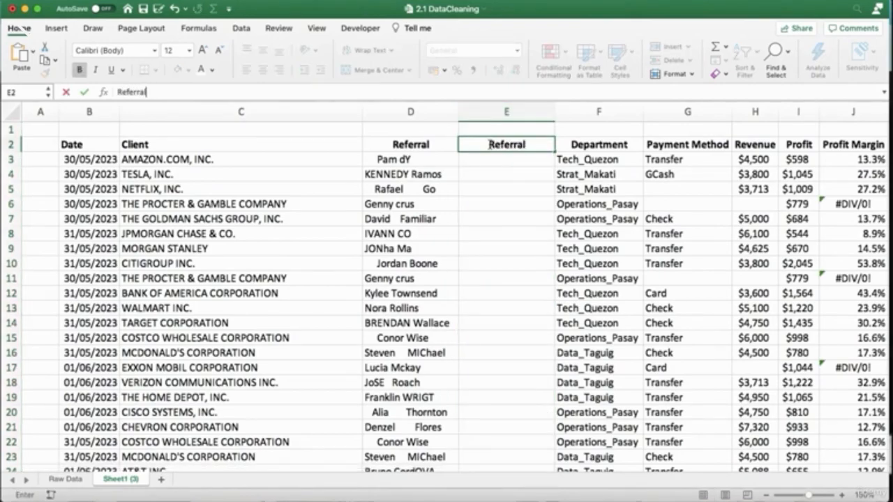
key("Return")
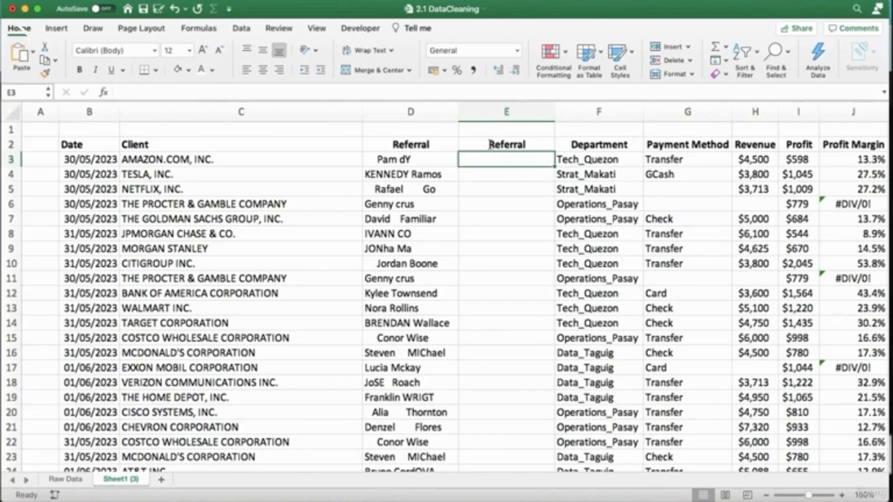
Enter the formula =TRIM(D3) in cell E3 to strip the extra spaces from the first referral name.
type("=")
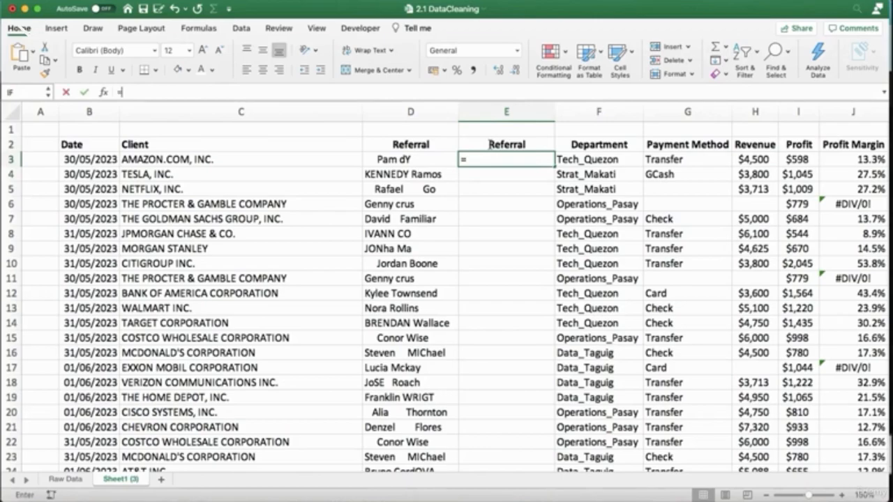
type("trim")
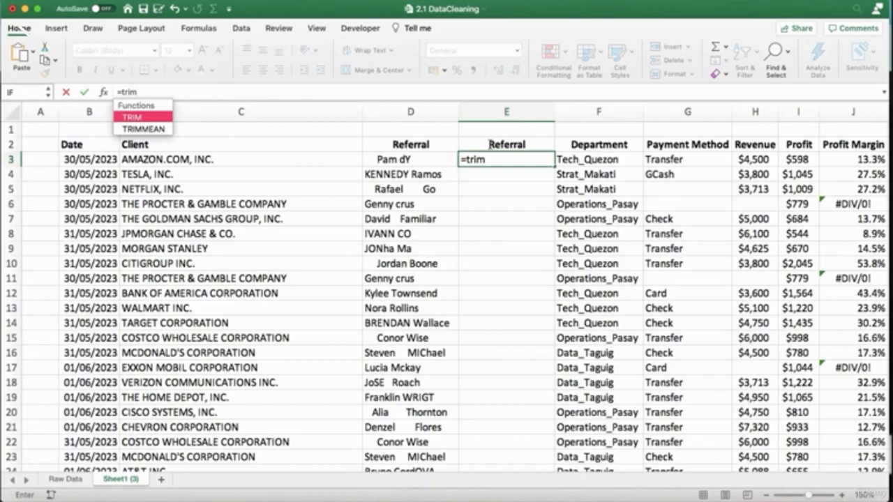
type("(")
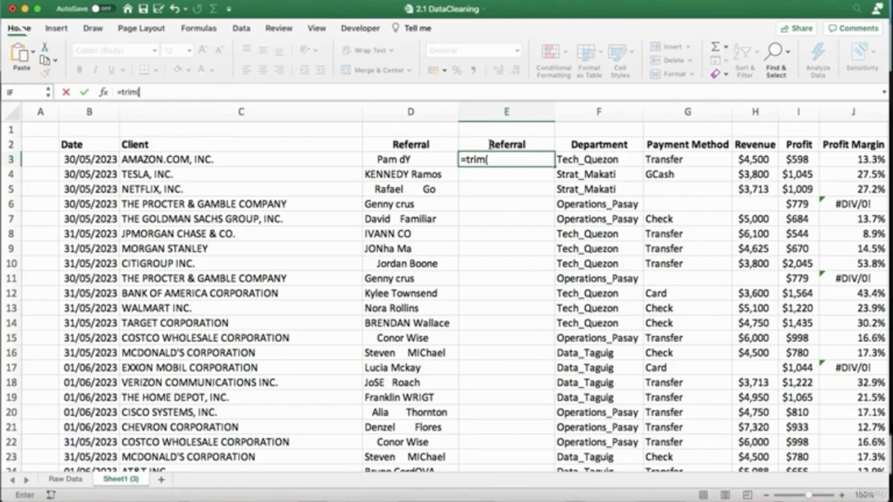
left_click(416, 160)
type(")")
key("Return")
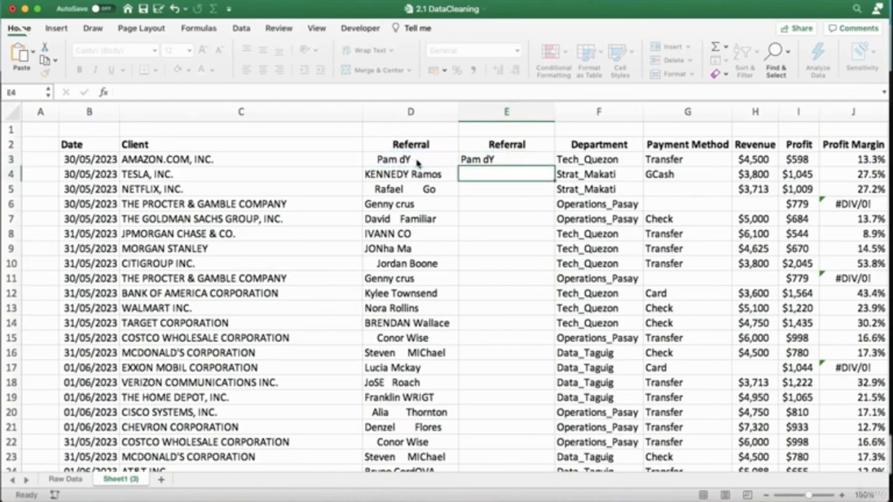
Wrap the formula in cell E3 with PROPER so it reads =PROPER(TRIM(D3)).
key("Up")
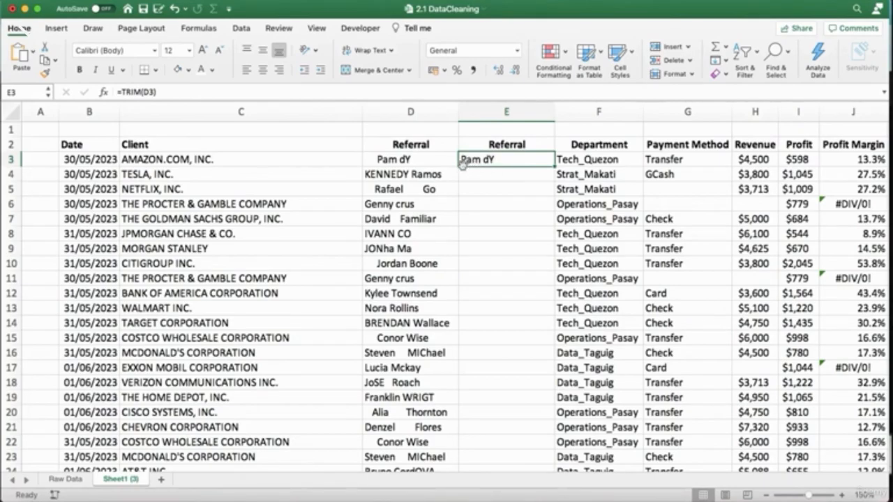
left_click(122, 93)
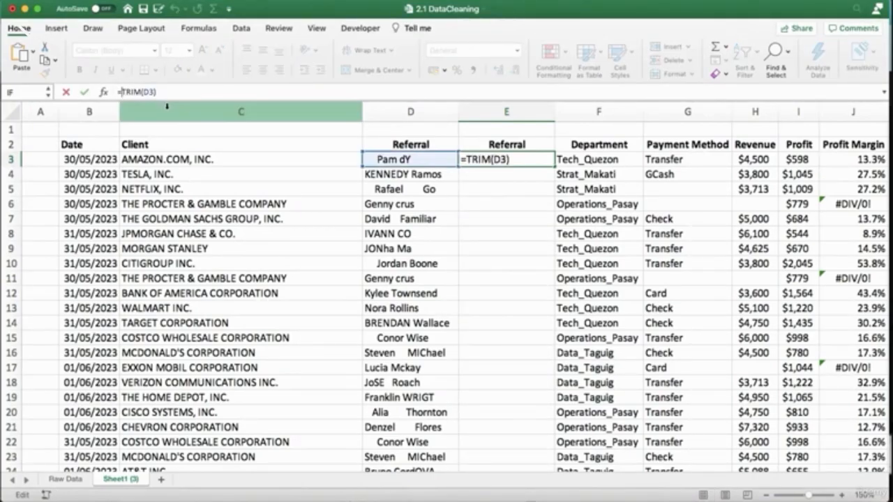
type("PROPER")
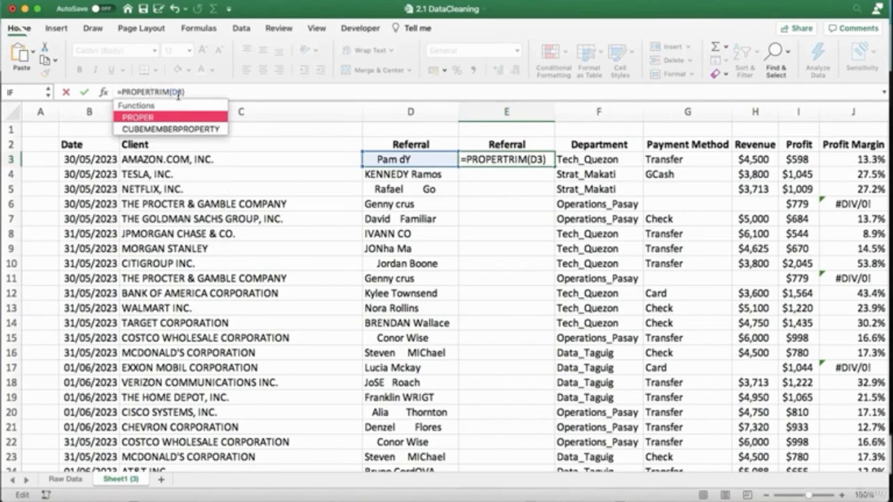
type("(")
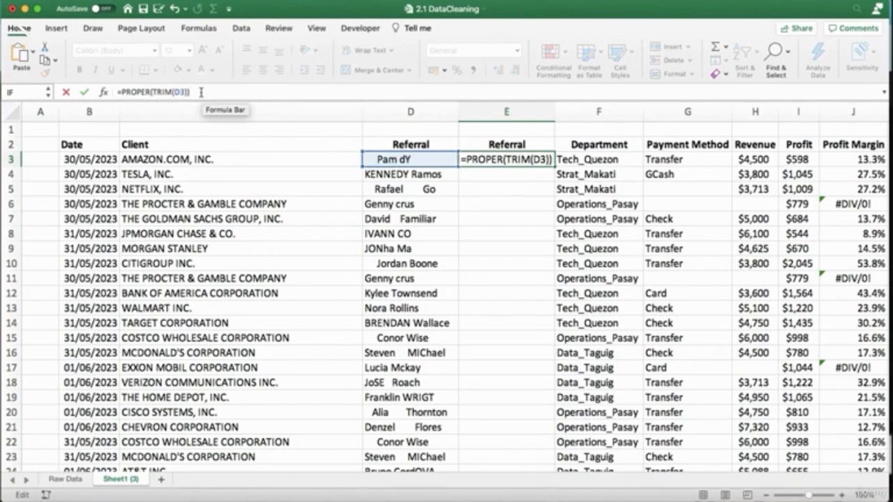
key("Return")
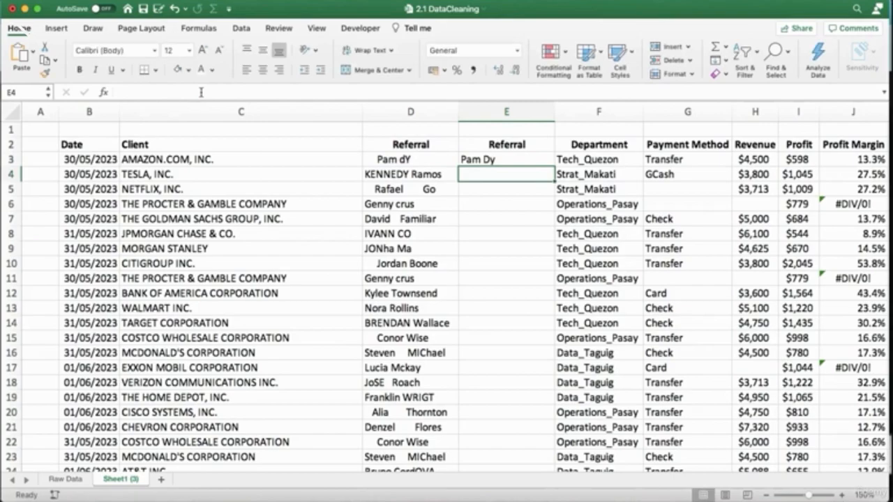
Fill the E3 formula down the new Referral column to the last data row and review the resulting names.
key("Up")
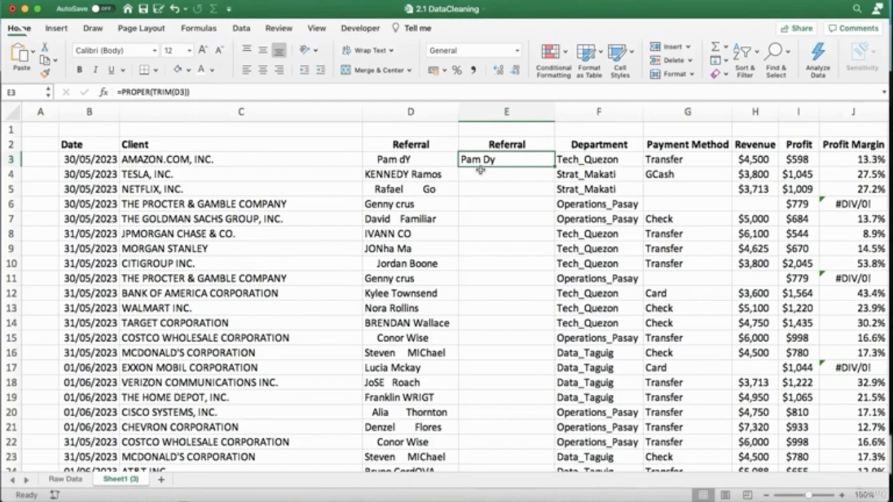
double_click(555, 166)
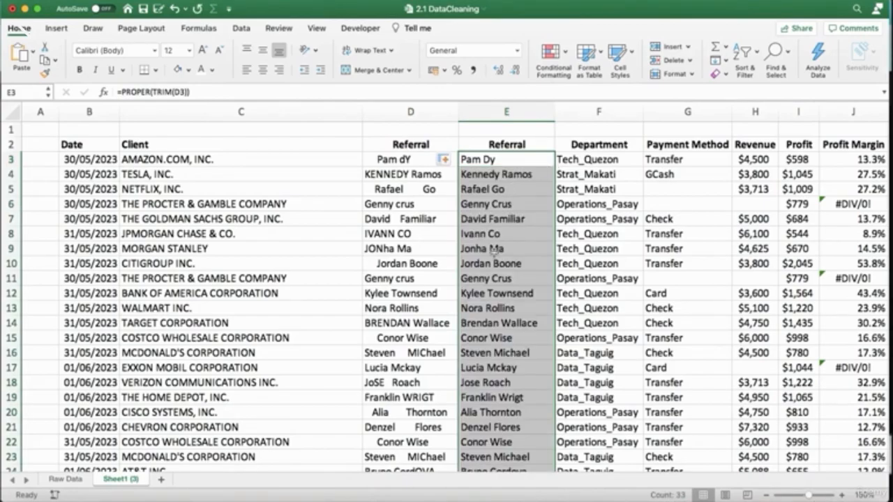
scroll(492, 251, "down", 10)
scroll(499, 233, "up", 10)
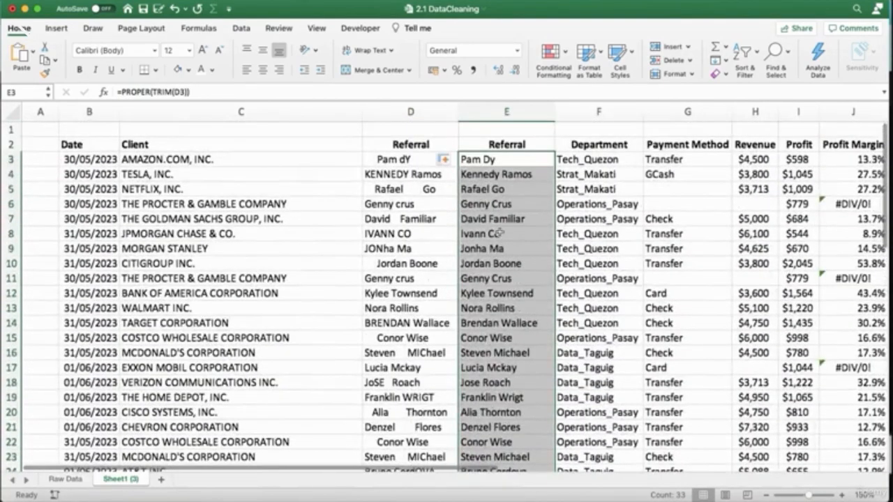
scroll(499, 234, "down", 10)
scroll(507, 167, "up", 10)
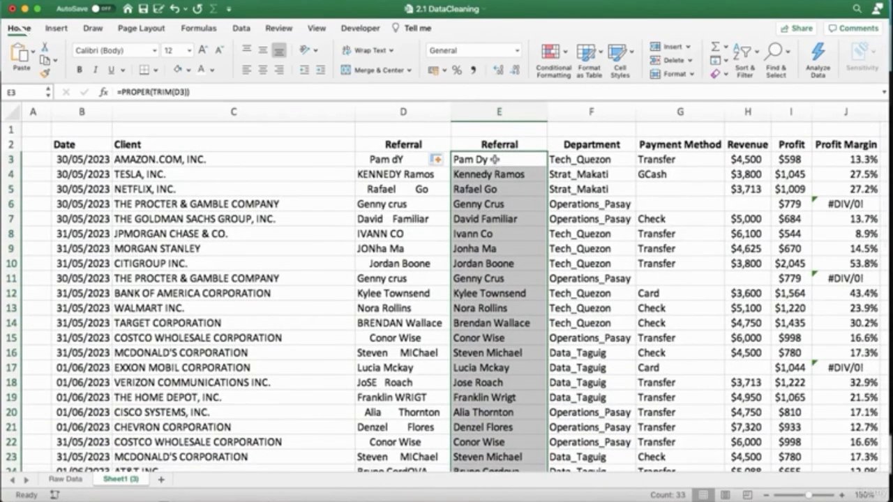
Try clearing the contents of the original Referral column D, and undo the clearing.
left_click(403, 115)
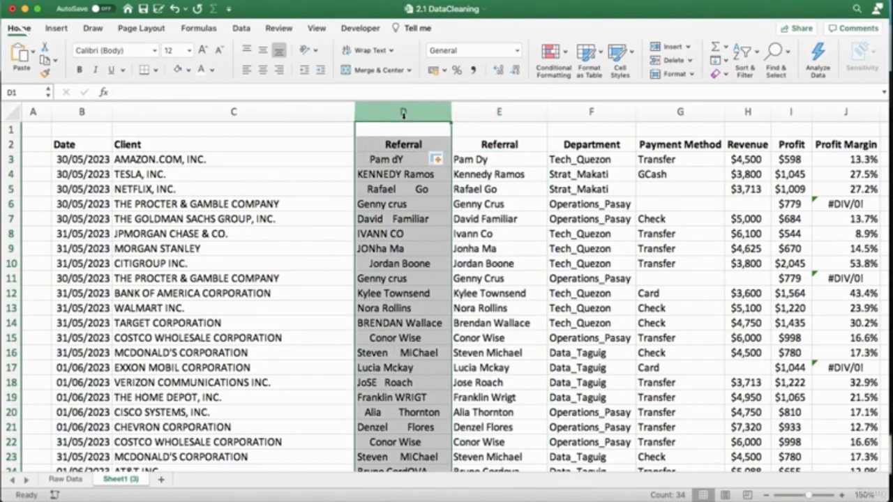
key("Delete")
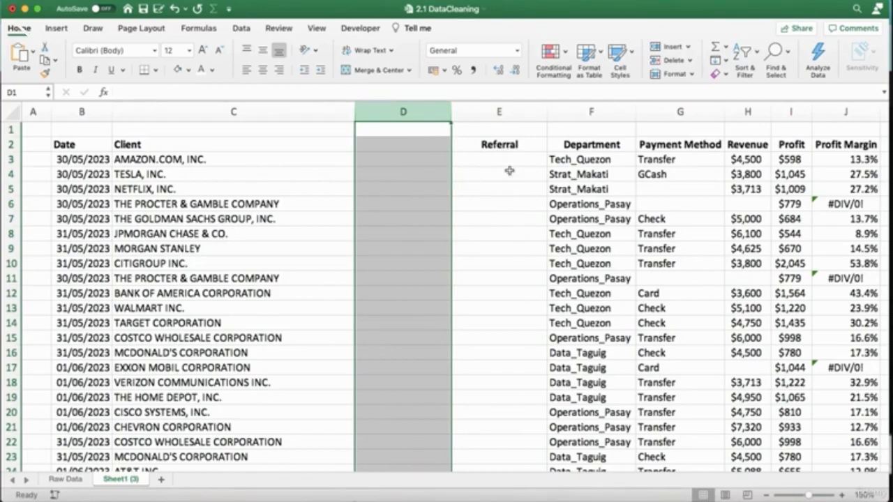
left_click(175, 9)
Copy the new Referral column from E2 to E35, paste it over itself as values only, and check several cells.
left_click(482, 144)
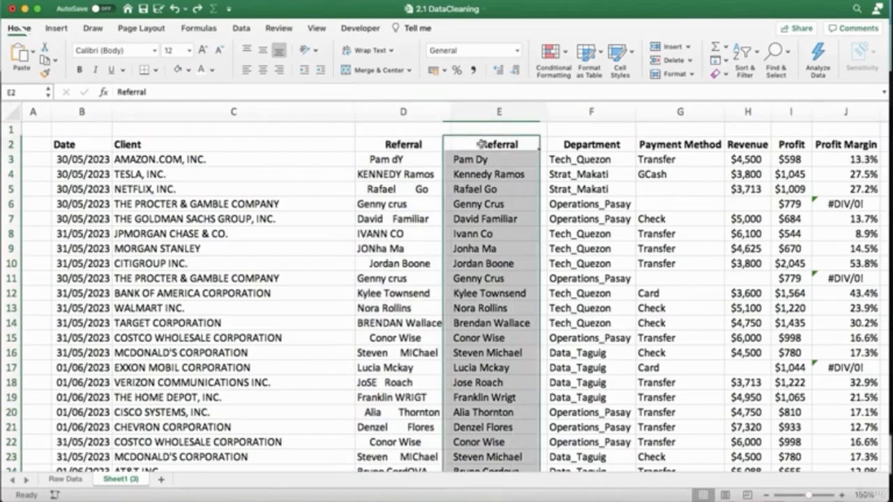
key("super+shift+Down")
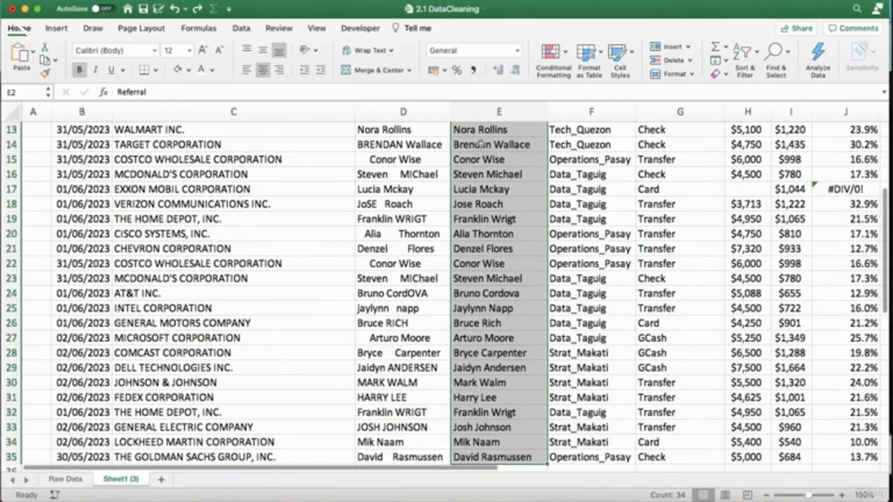
key("super+c")
scroll(487, 178, "up", 5)
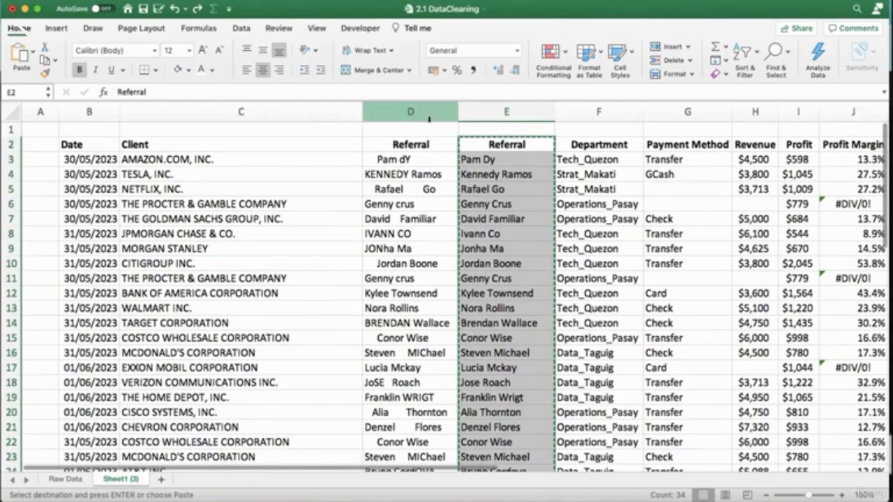
right_click(477, 145)
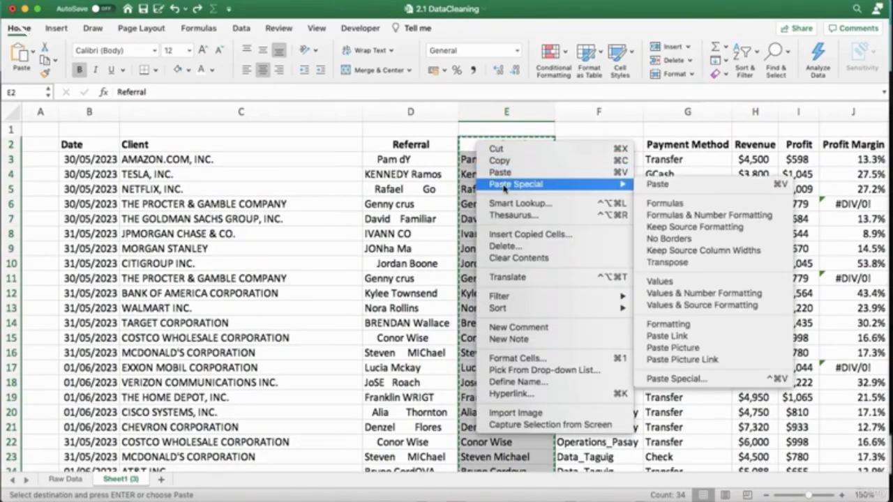
mouse_move(614, 189)
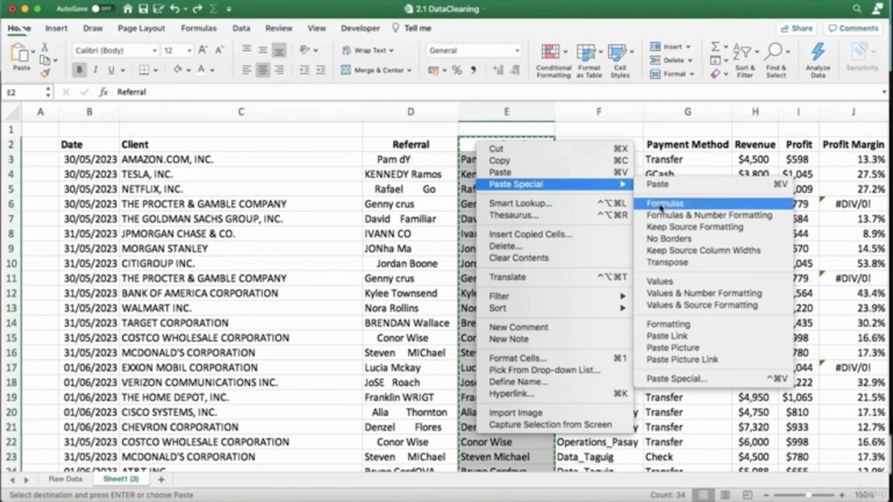
left_click(663, 281)
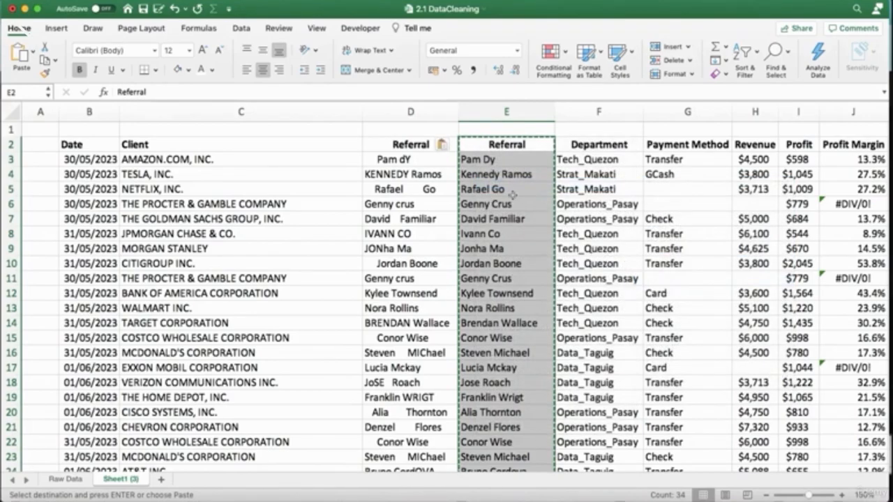
key("Down")
key("Down")
key("Down")
key("Down")
key("Down")
key("Down")
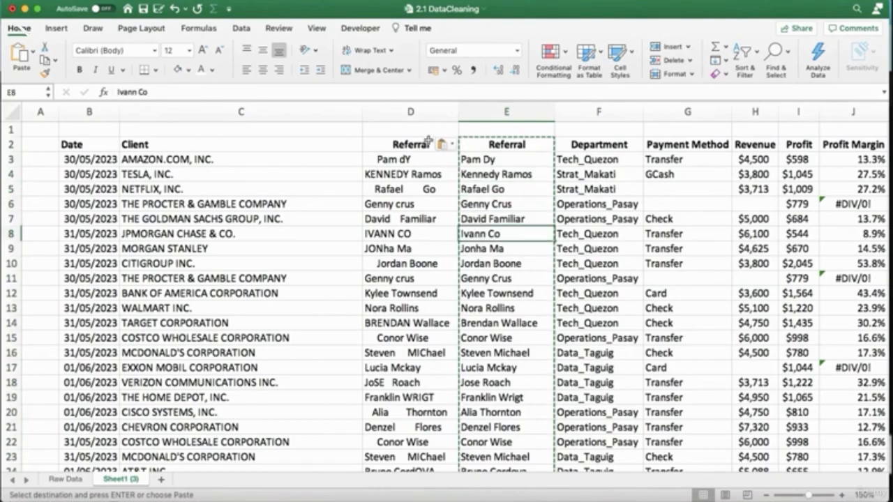
Delete the original Referral column D entirely and spot-check the cleaned names in the remaining Referral column.
left_click(417, 113)
right_click(420, 114)
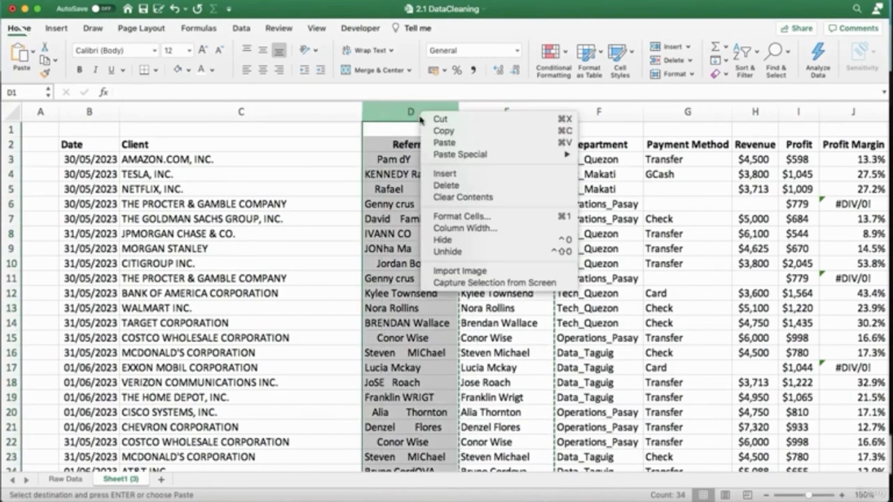
left_click(443, 185)
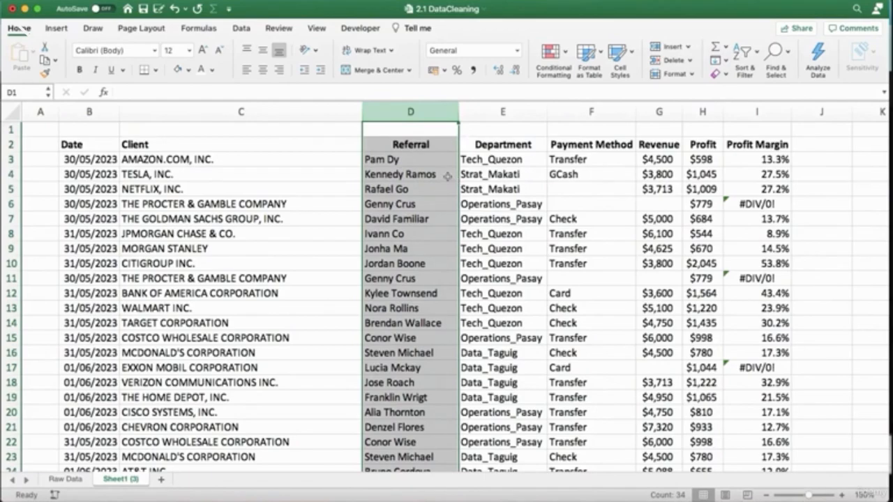
left_click(404, 160)
left_click(401, 189)
left_click(397, 233)
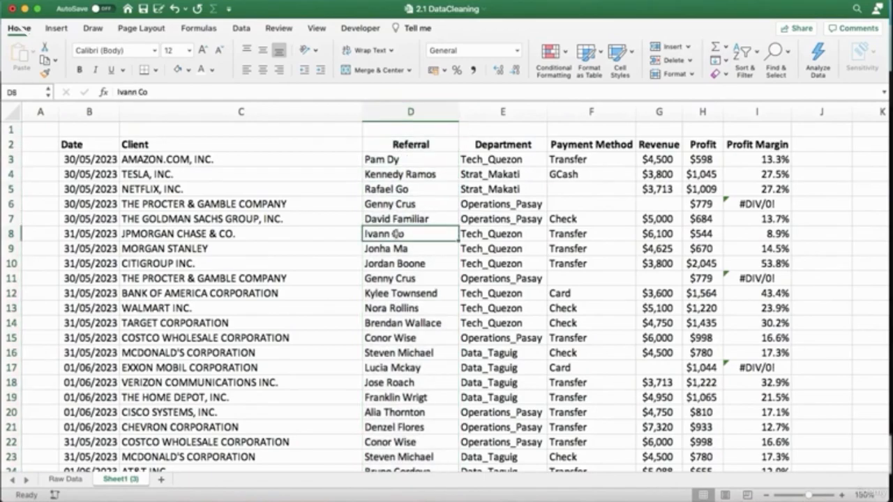
left_click(378, 162)
left_click(380, 175)
left_click(383, 202)
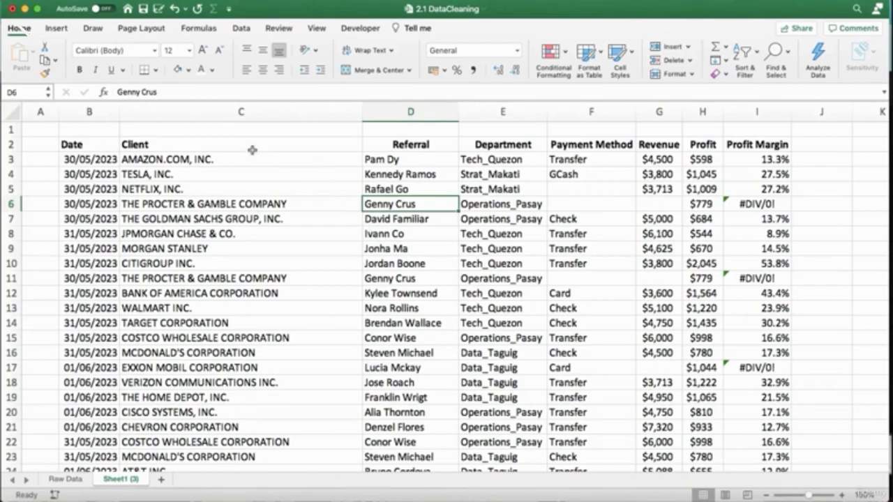
Examine the capitalisation of the client names in column C.
left_click(237, 112)
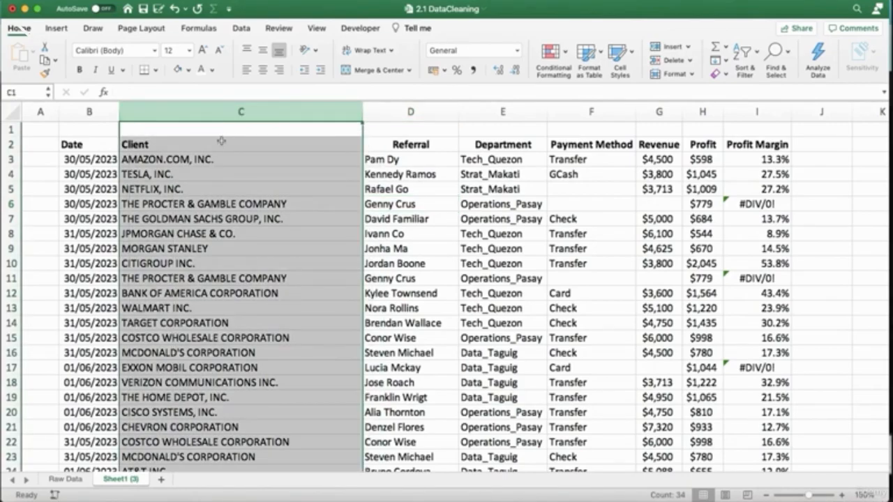
left_click(217, 140)
left_click(203, 128)
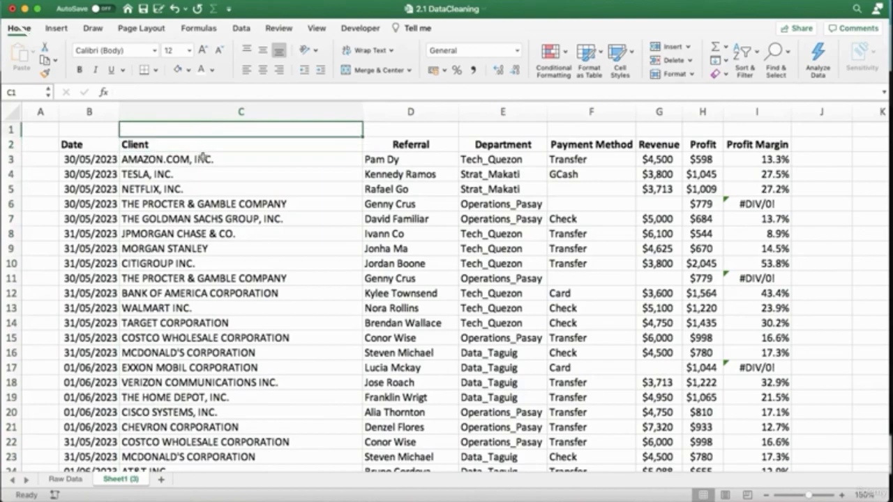
left_click(222, 159)
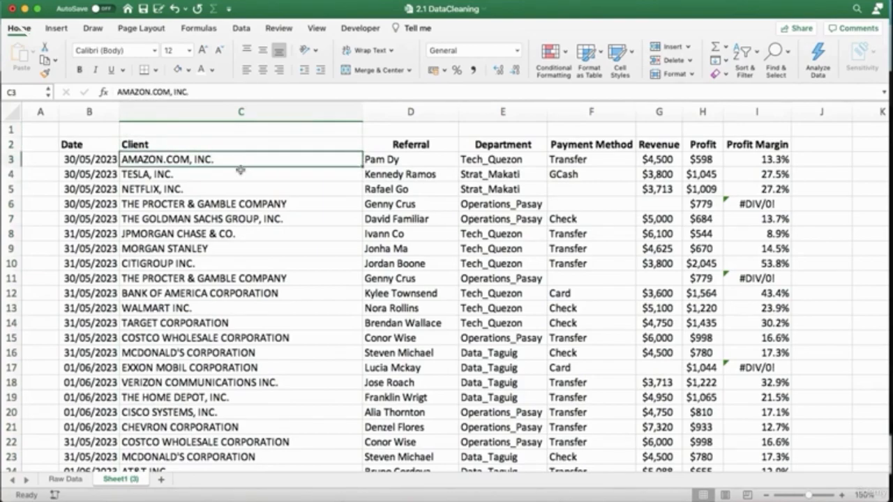
left_click(240, 175)
left_click(242, 188)
left_click(242, 204)
left_click(241, 218)
left_click(239, 233)
left_click(238, 243)
left_click(240, 144)
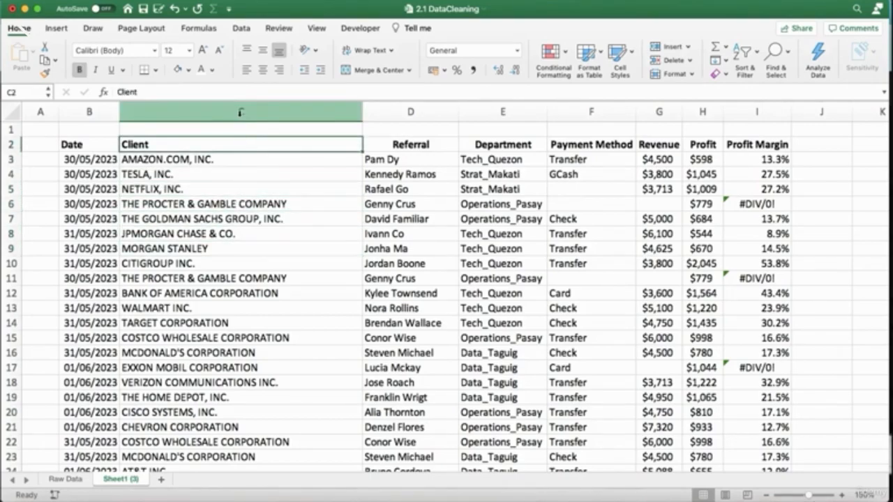
Insert a blank column before the Client column and enter the heading Client in cell C2.
left_click(240, 112)
key("ctrl+shift+equal")
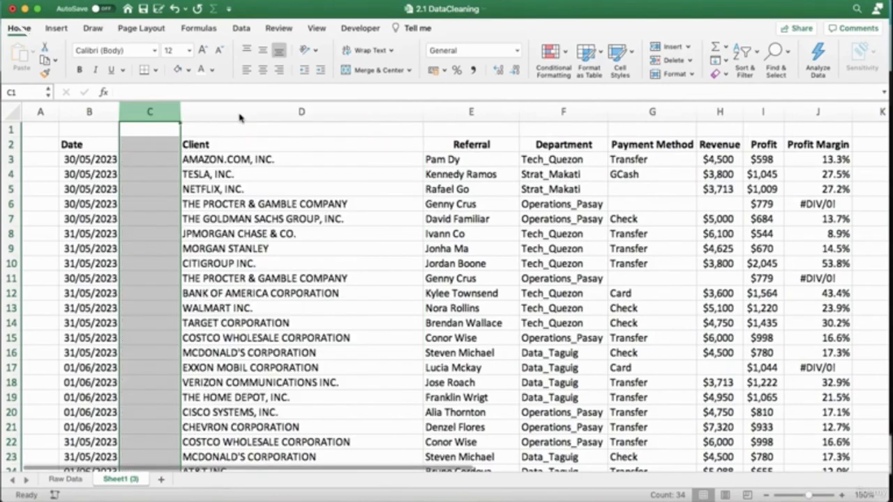
left_click(158, 146)
type("Client")
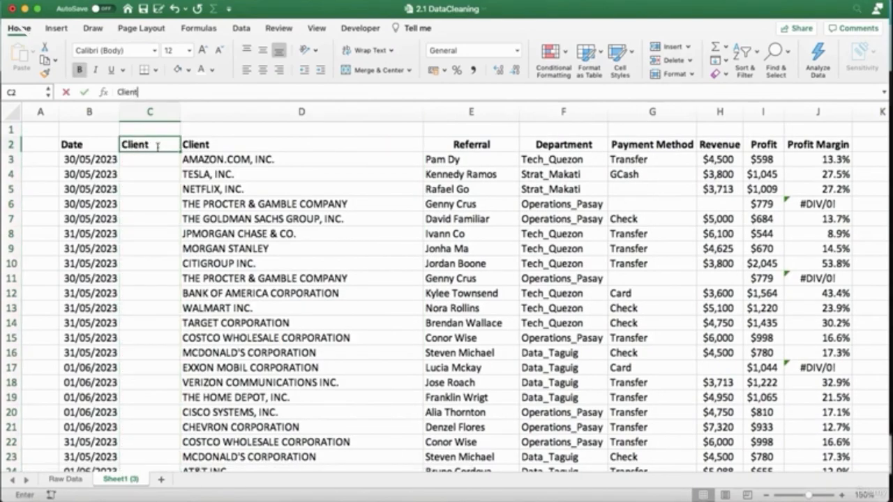
key("Return")
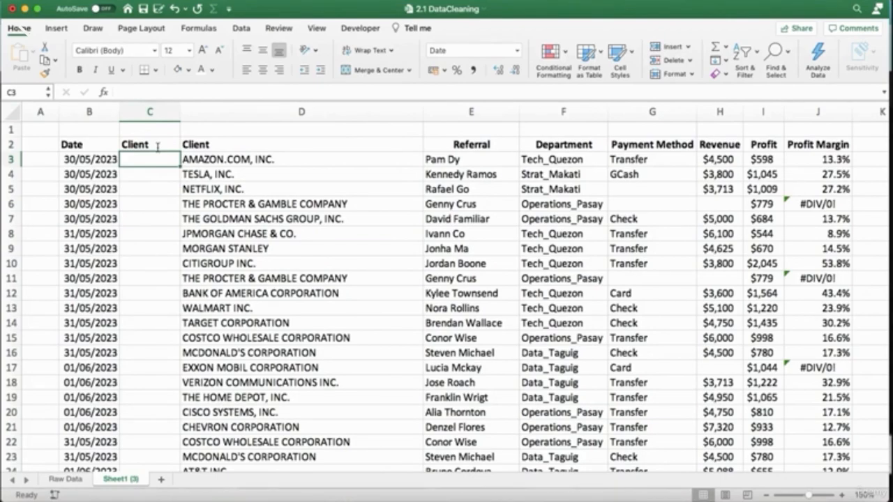
Enter the formula =LOWER(D3) in cell C3 to convert the first client name to lowercase.
type("=")
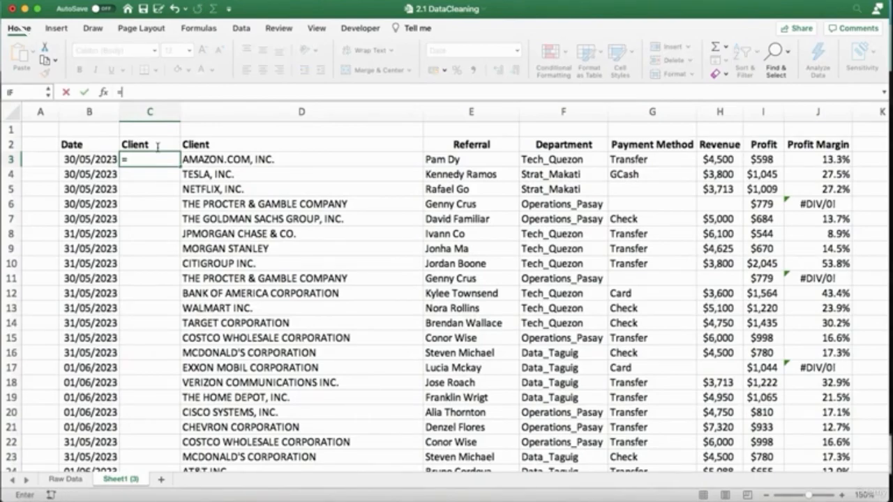
type("LOWER")
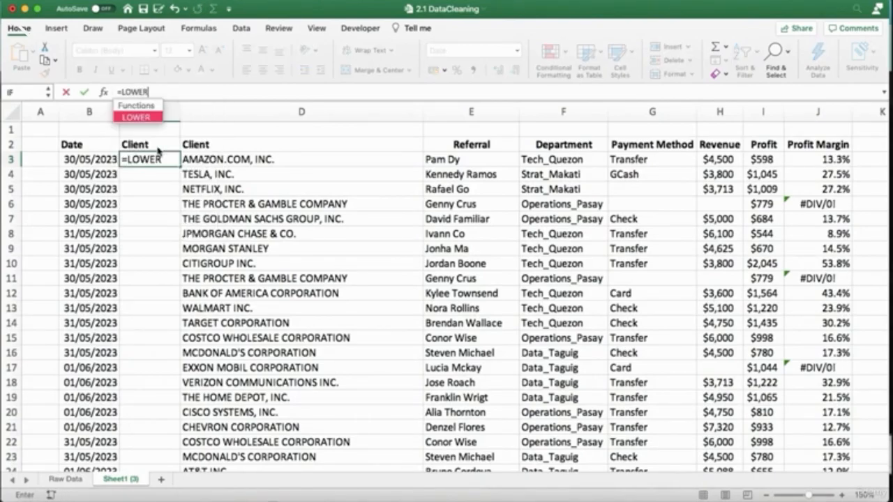
type("(")
left_click(198, 159)
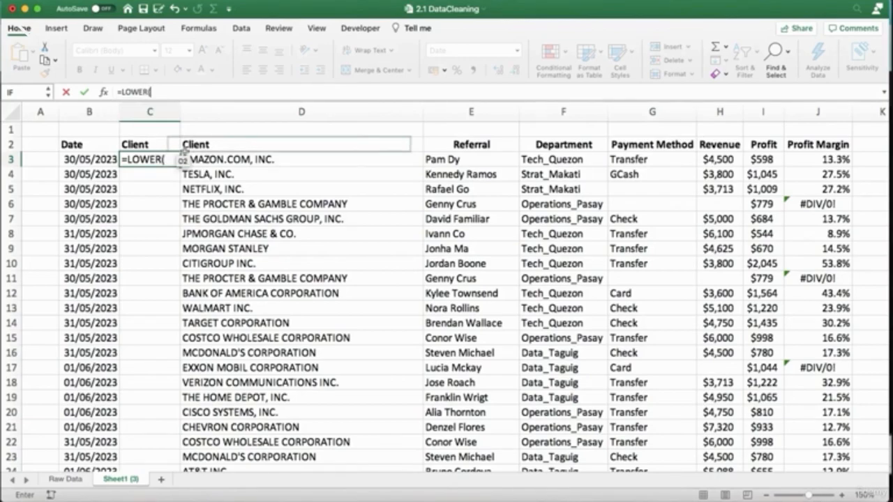
type(")")
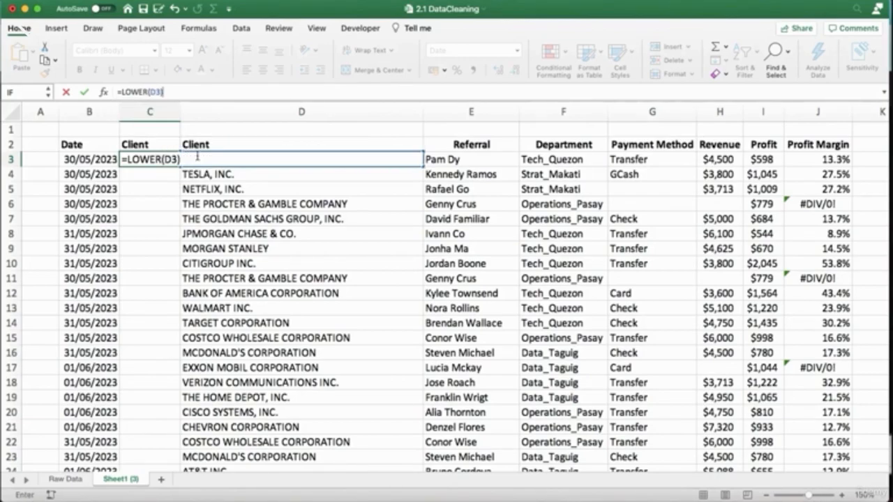
key("Return")
key("Up")
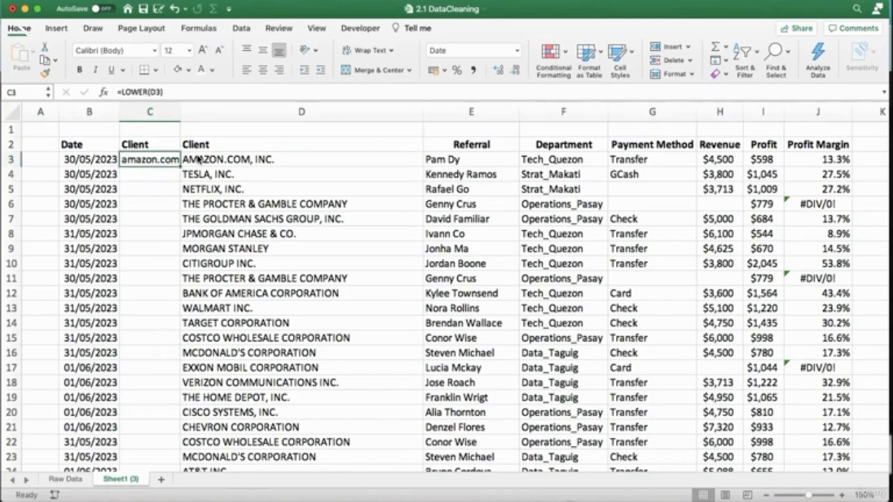
Fill the lowercase formula down the new Client column and widen column C to fit the longest names.
double_click(180, 115)
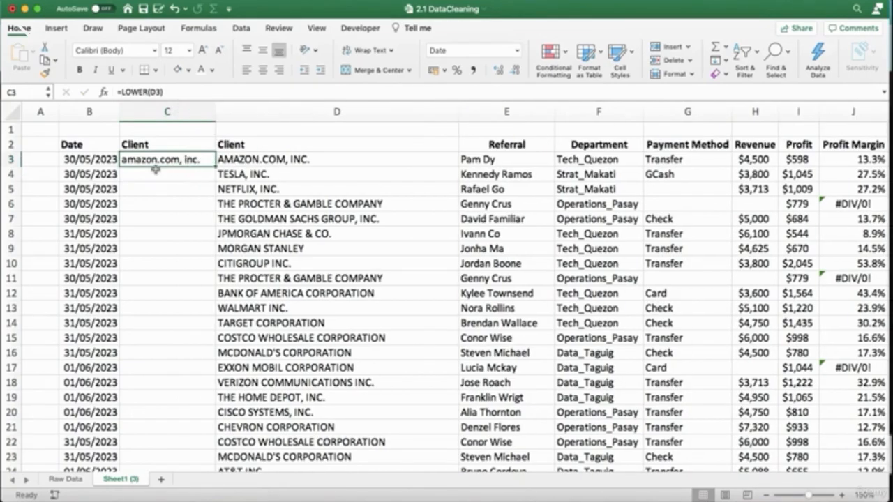
double_click(215, 166)
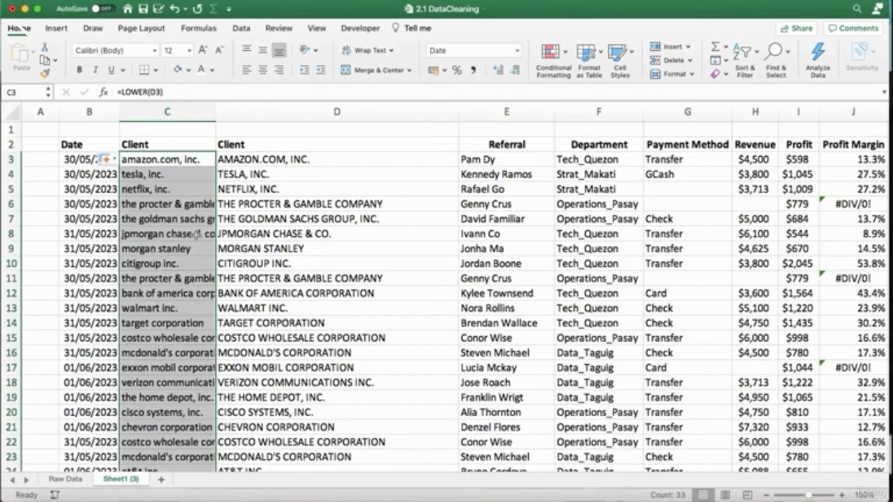
left_click_drag(215, 113, 280, 113)
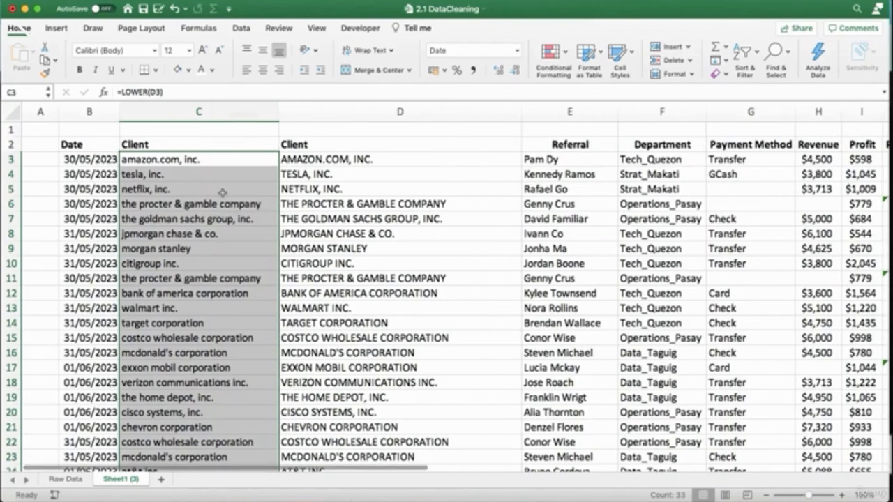
Copy the new Client column from C2 to C35 and paste it over itself as values only.
left_click(194, 145)
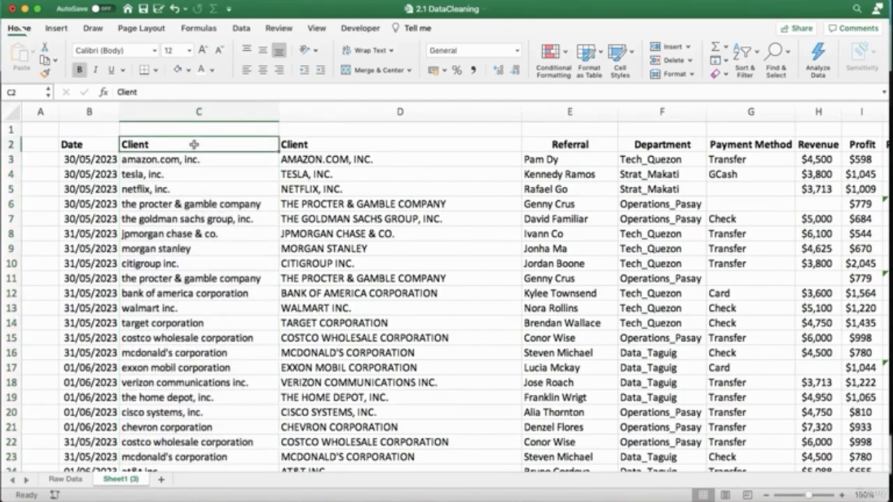
key("super+shift+Down")
scroll(196, 144, "up", 4)
key("super+c")
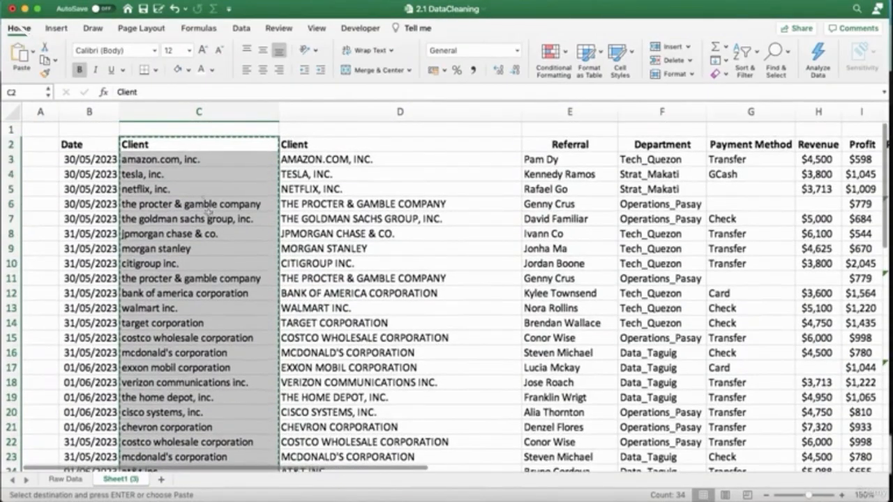
right_click(194, 145)
mouse_move(213, 188)
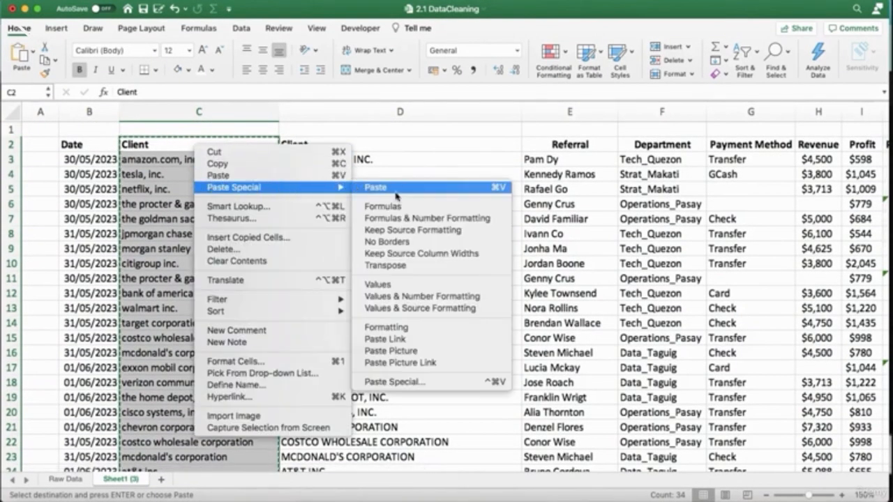
left_click(377, 284)
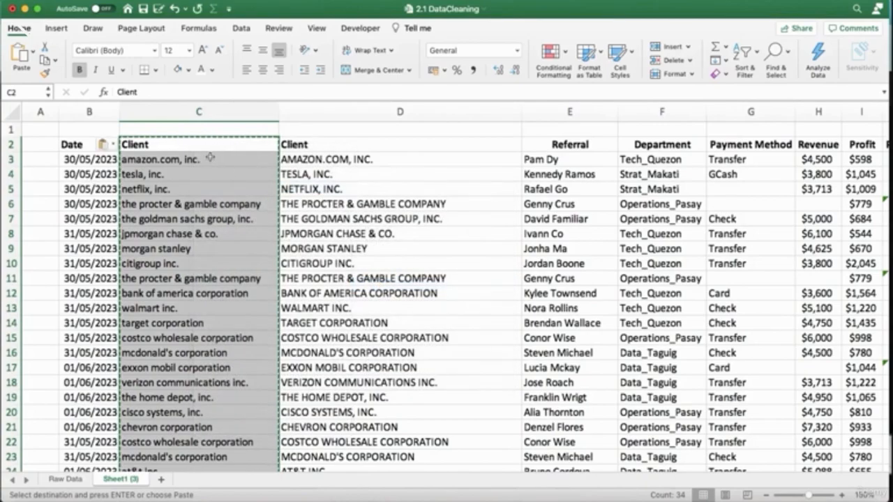
Delete the original uppercase Client column D and spot-check the lowercase names in the remaining Client column.
left_click(314, 112)
right_click(313, 113)
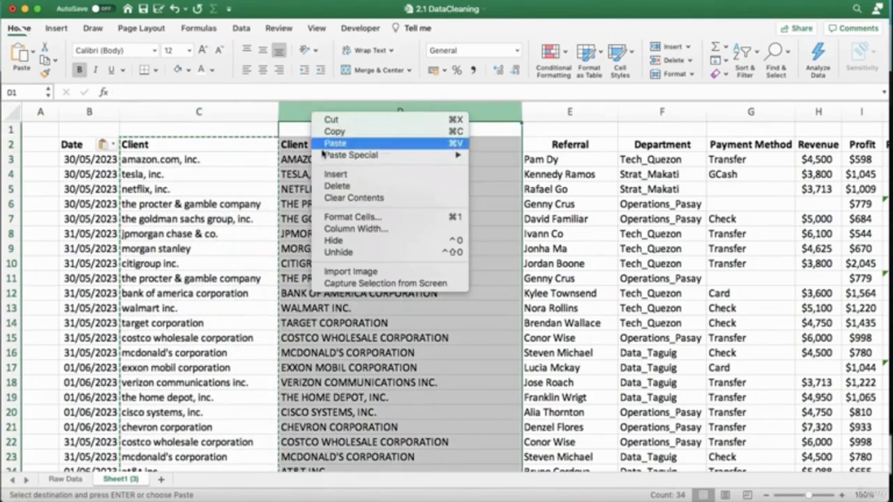
left_click(338, 185)
left_click(206, 163)
left_click(197, 177)
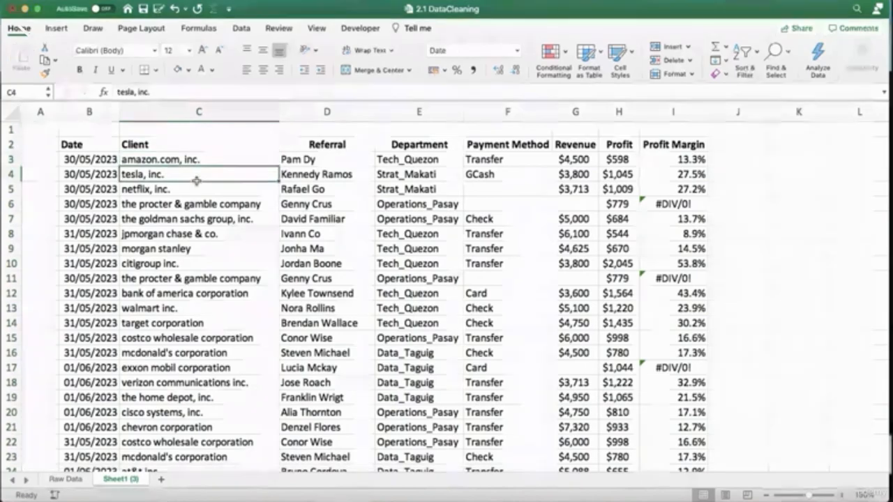
left_click(304, 206)
left_click(233, 208)
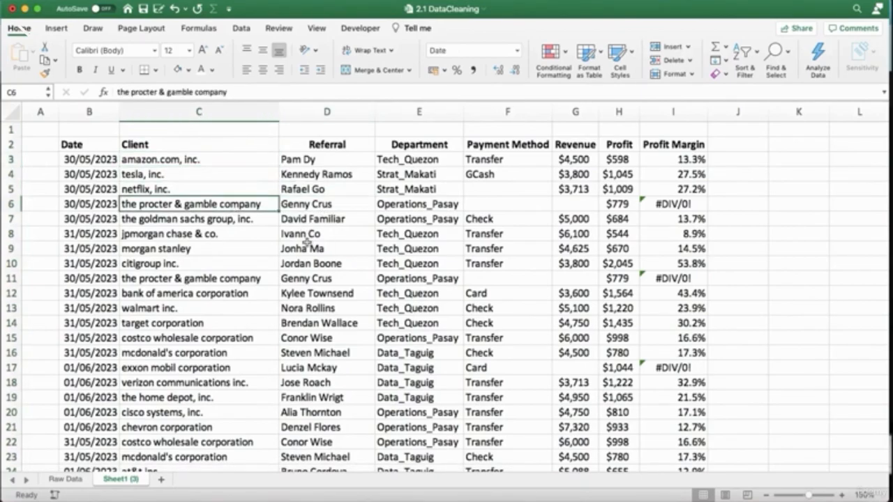
Review the cleaned data by checking several entries in the Client, Referral and Department columns.
left_click(782, 306)
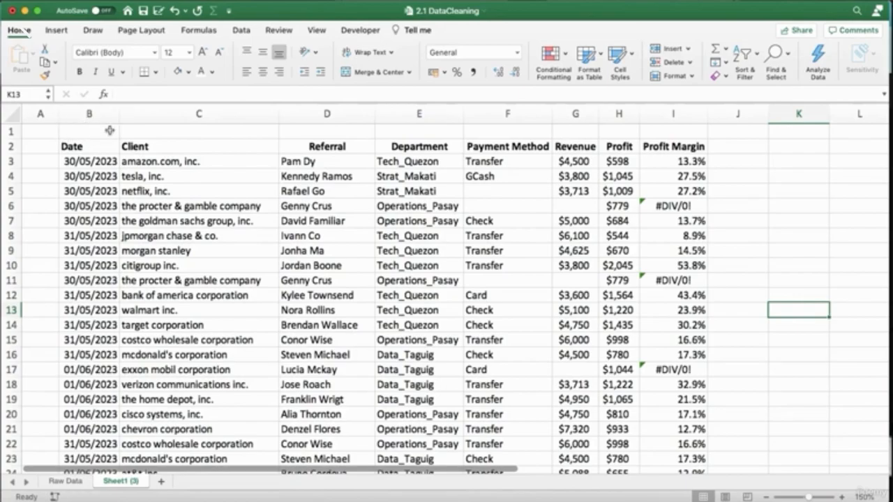
scroll(196, 253, "down", 5)
scroll(198, 253, "up", 5)
left_click(288, 162)
left_click(298, 188)
left_click(254, 193)
left_click(186, 176)
left_click(190, 221)
left_click(191, 249)
left_click(191, 266)
left_click(387, 264)
left_click(413, 219)
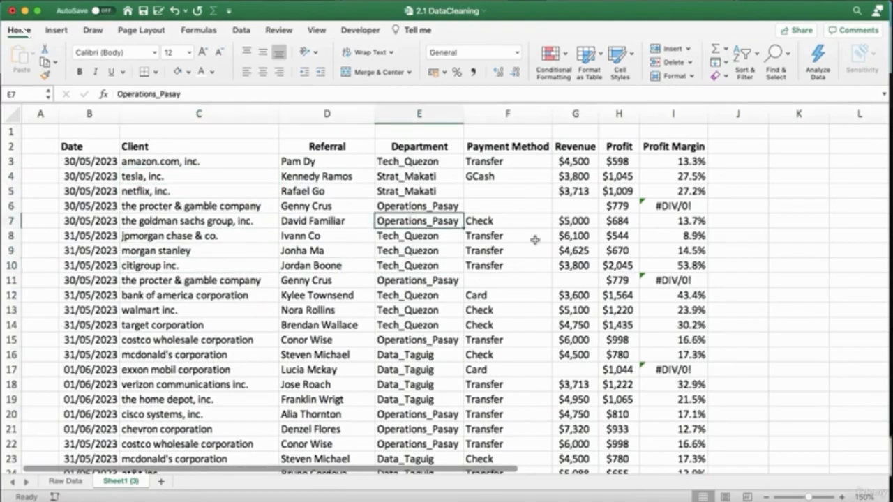
Examine the Revenue and Payment Method columns for missing entries, including Revenue in rows 6, 11 and 17.
left_click(555, 207)
left_click(571, 279)
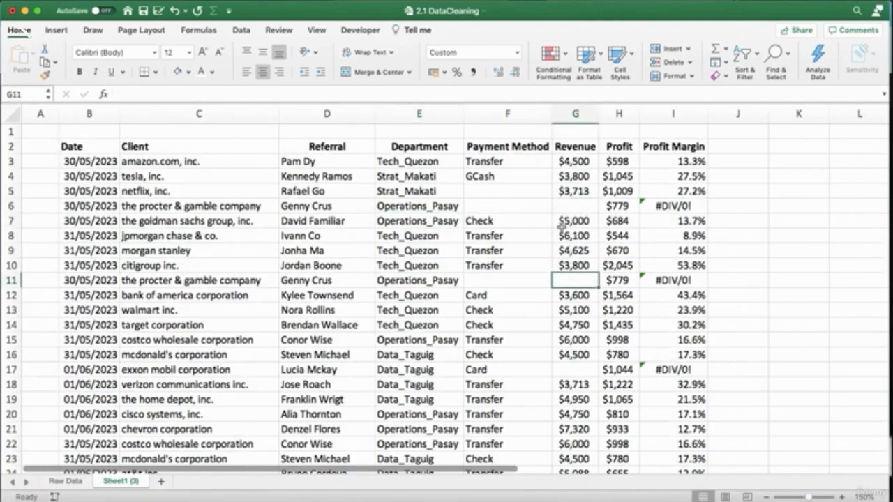
left_click(513, 208)
left_click_drag(504, 194, 502, 205)
left_click(506, 278)
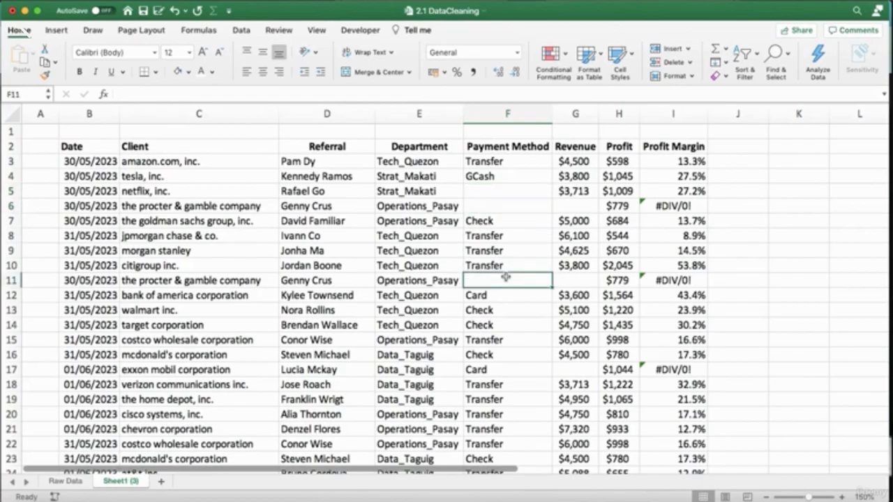
scroll(507, 279, "down", 5)
scroll(513, 272, "up", 5)
left_click(575, 207)
left_click(573, 280)
left_click(573, 296)
left_click(574, 370)
left_click(574, 293)
left_click(574, 280)
left_click(566, 207)
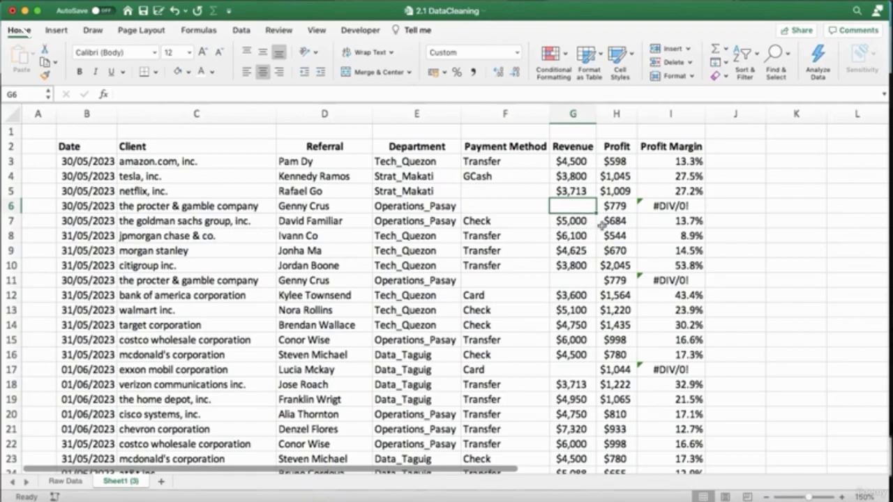
left_click(792, 205)
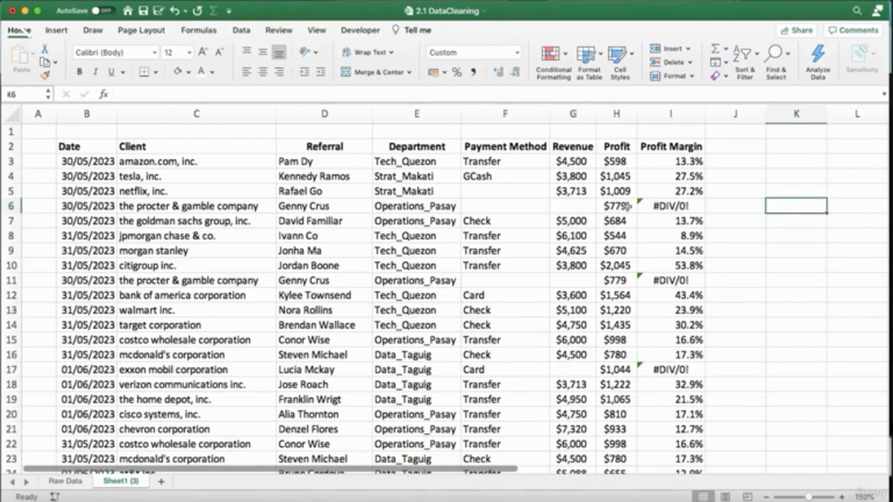
Recheck Revenue cells G6, G11 and G17 and Payment Method cells F11, F6 and F5 for blanks.
left_click(575, 207)
left_click(572, 280)
left_click(571, 370)
left_click(516, 278)
left_click(511, 204)
left_click(501, 187)
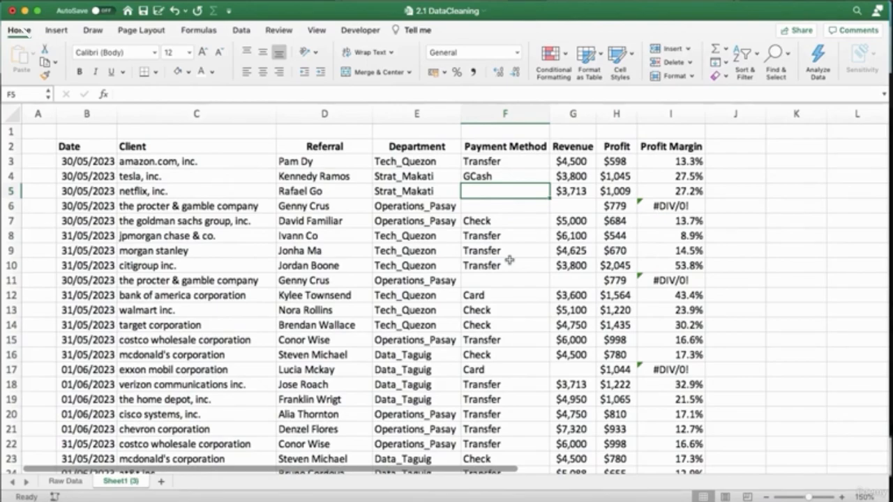
left_click(780, 236)
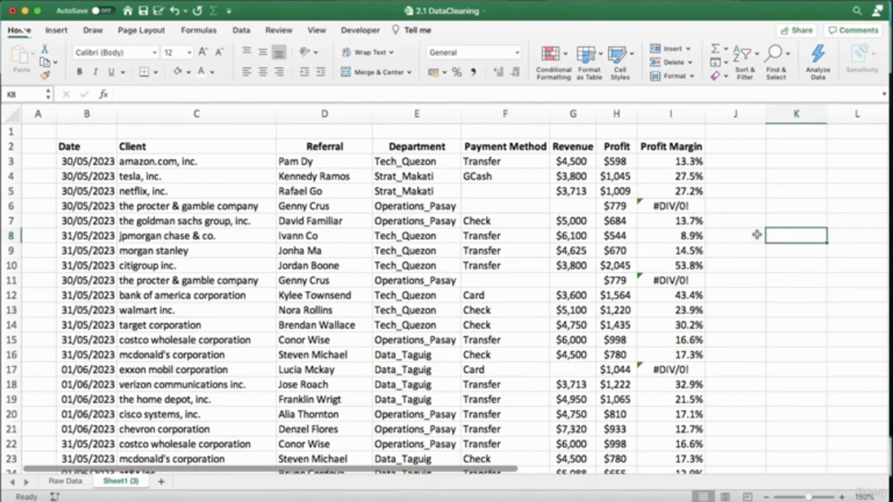